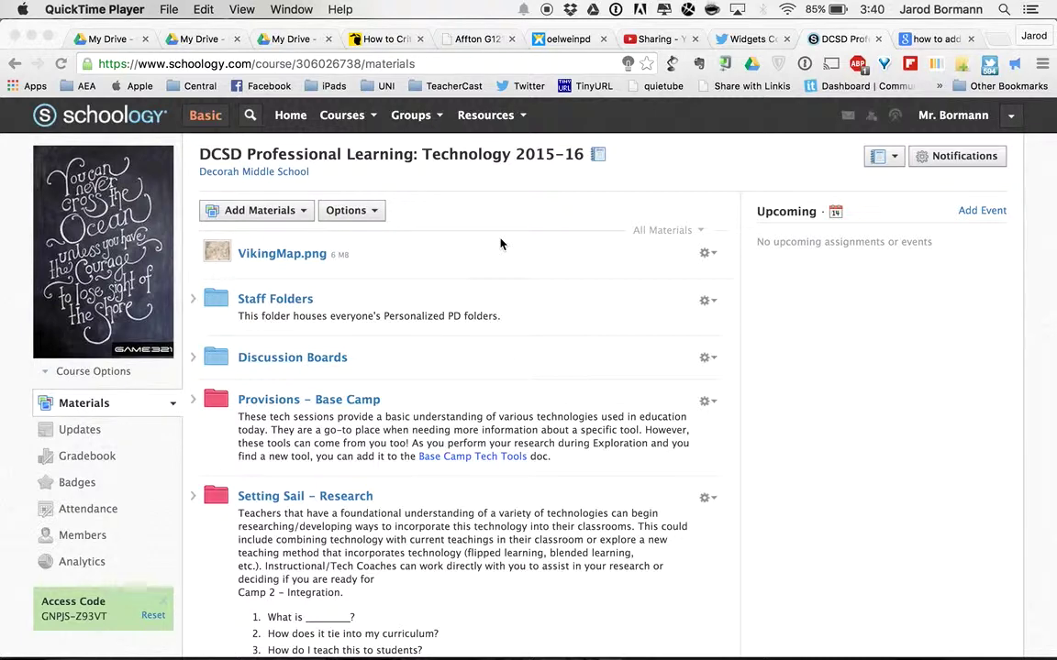
Step: Scroll down the course Materials and open the 'Setting Sail – Research' folder
{"action": "scroll", "coordinate": [500, 243], "scroll_direction": "down", "scroll_amount": 5}
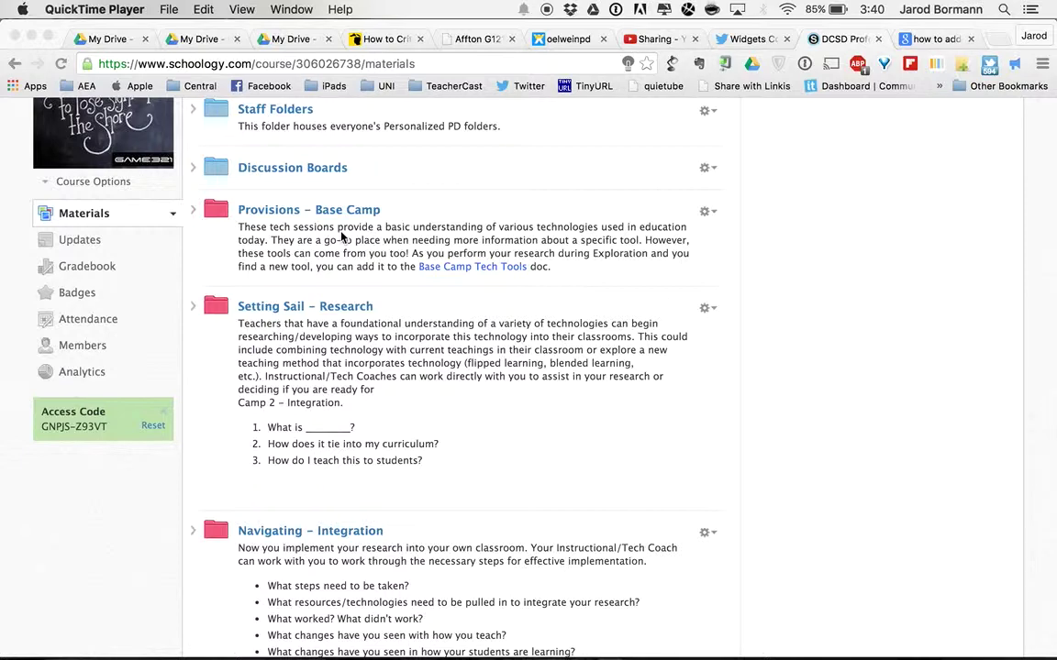
{"action": "scroll", "coordinate": [421, 316], "scroll_direction": "down", "scroll_amount": 2}
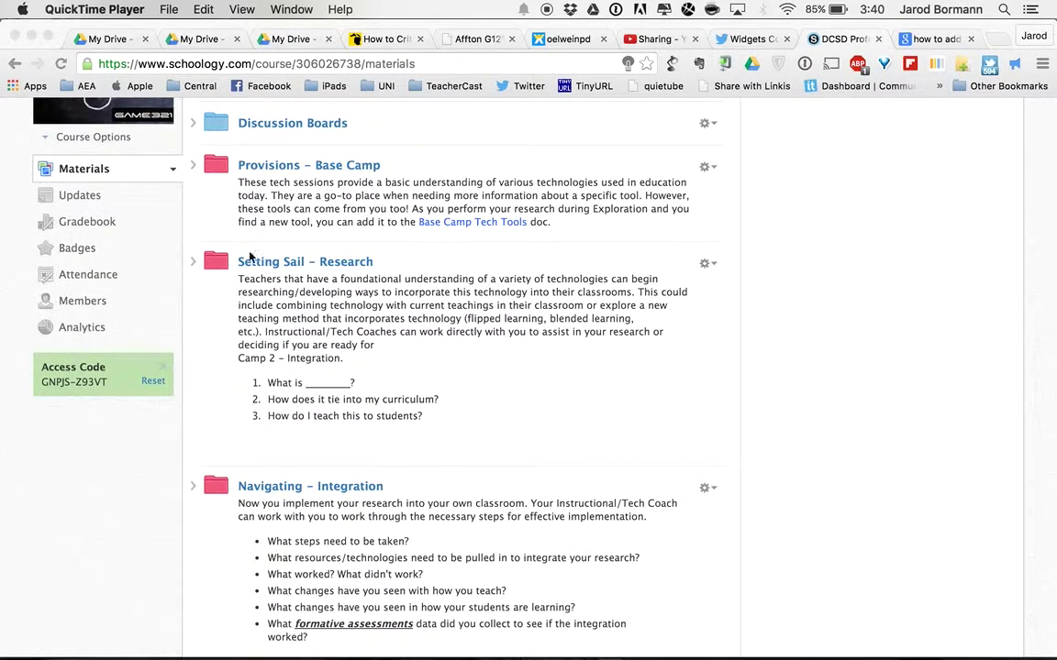
{"action": "left_click", "coordinate": [352, 264]}
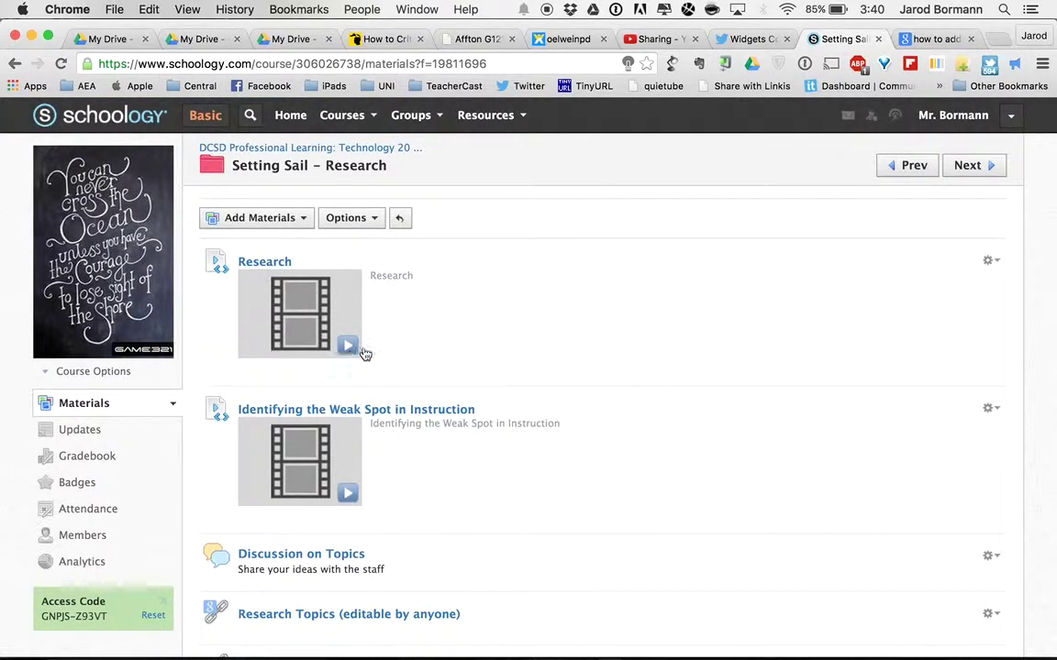
Step: Scroll through the Setting Sail – Research folder to reach the Research Checklist link
{"action": "scroll", "coordinate": [529, 316], "scroll_direction": "down", "scroll_amount": 1}
{"action": "scroll", "coordinate": [529, 317], "scroll_direction": "down", "scroll_amount": 3}
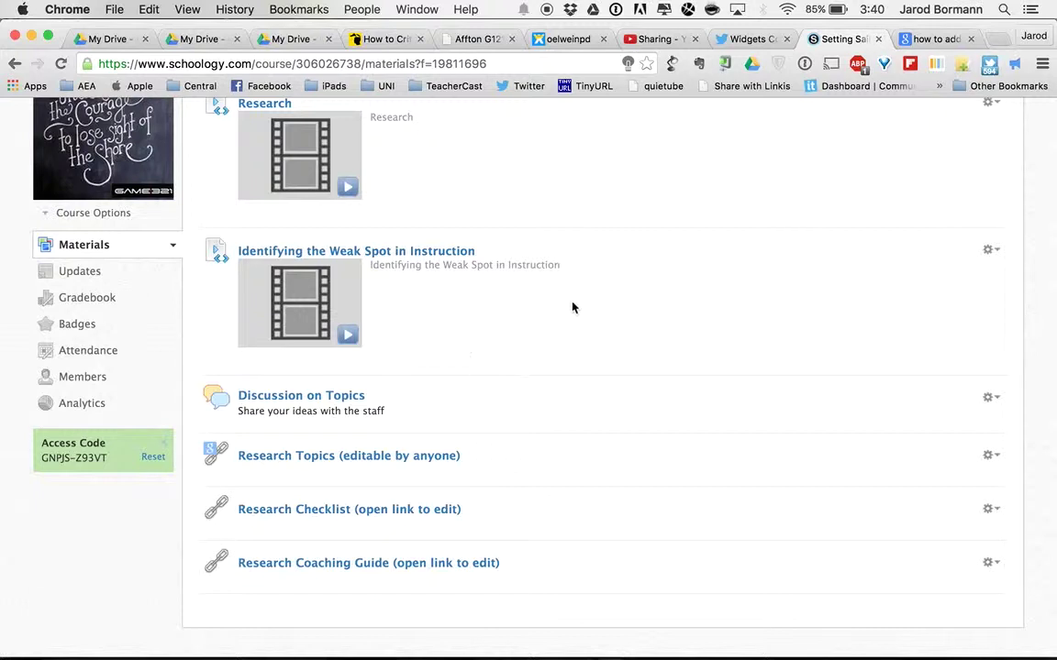
{"action": "scroll", "coordinate": [572, 308], "scroll_direction": "down", "scroll_amount": 3}
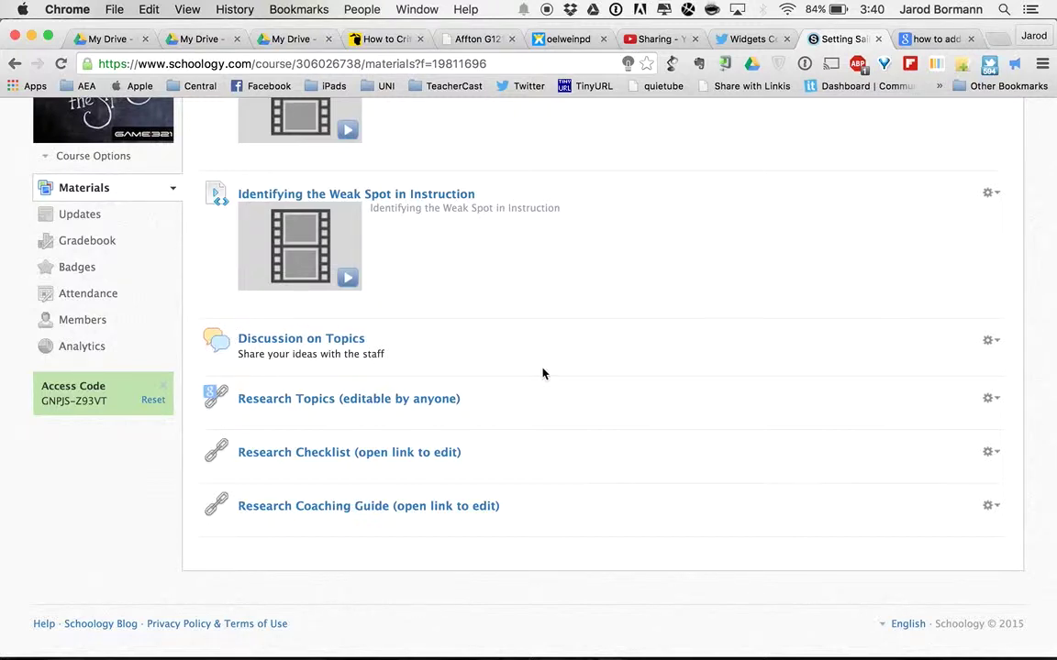
{"action": "scroll", "coordinate": [542, 372], "scroll_direction": "down", "scroll_amount": 2}
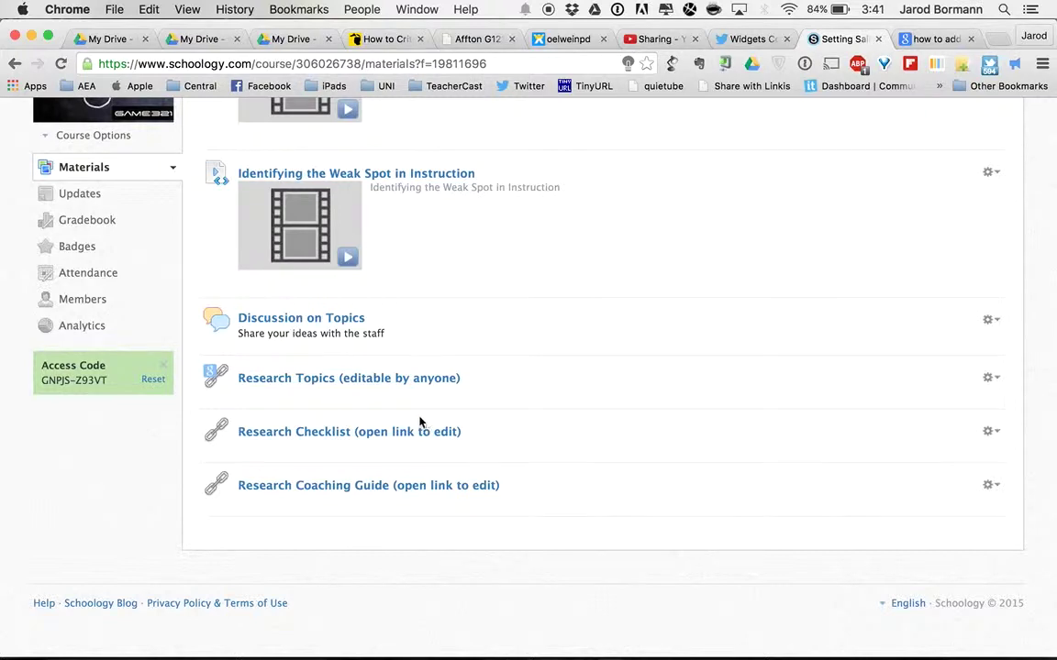
Step: Follow the 'Research Checklist (open link to edit)' link to Google Drive's Copy document prompt
{"action": "left_click", "coordinate": [377, 435]}
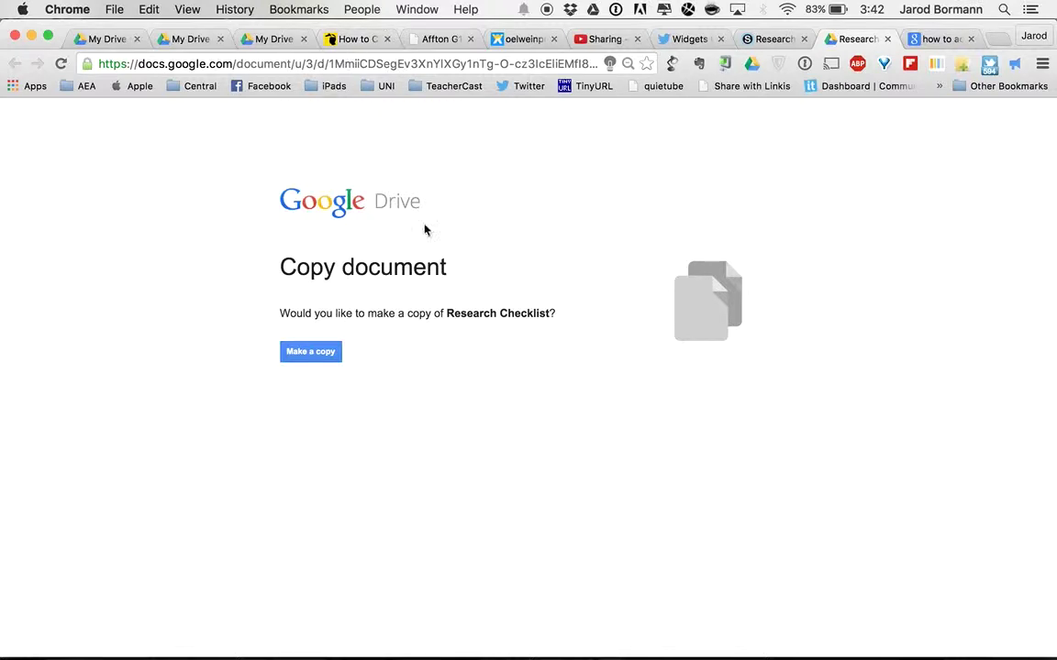
Step: Make a copy, opening 'Copy of Research Checklist' in Google Docs
{"action": "left_click", "coordinate": [308, 354]}
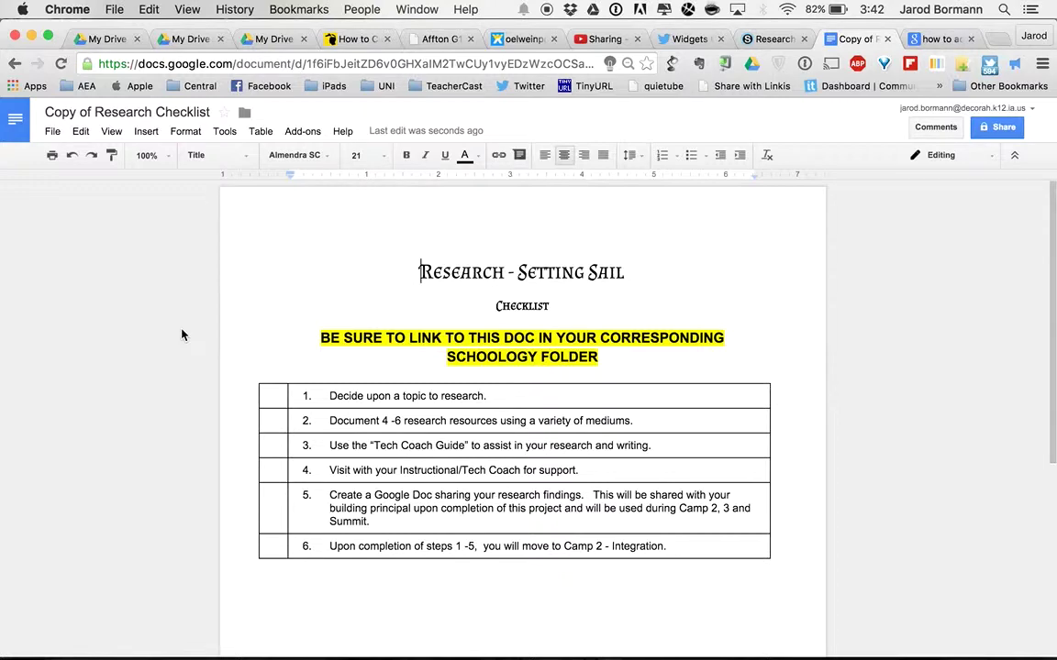
Step: Rename 'Copy of Research Checklist' to 'Flipped Learning Research Checklist'
{"action": "left_click", "coordinate": [91, 118]}
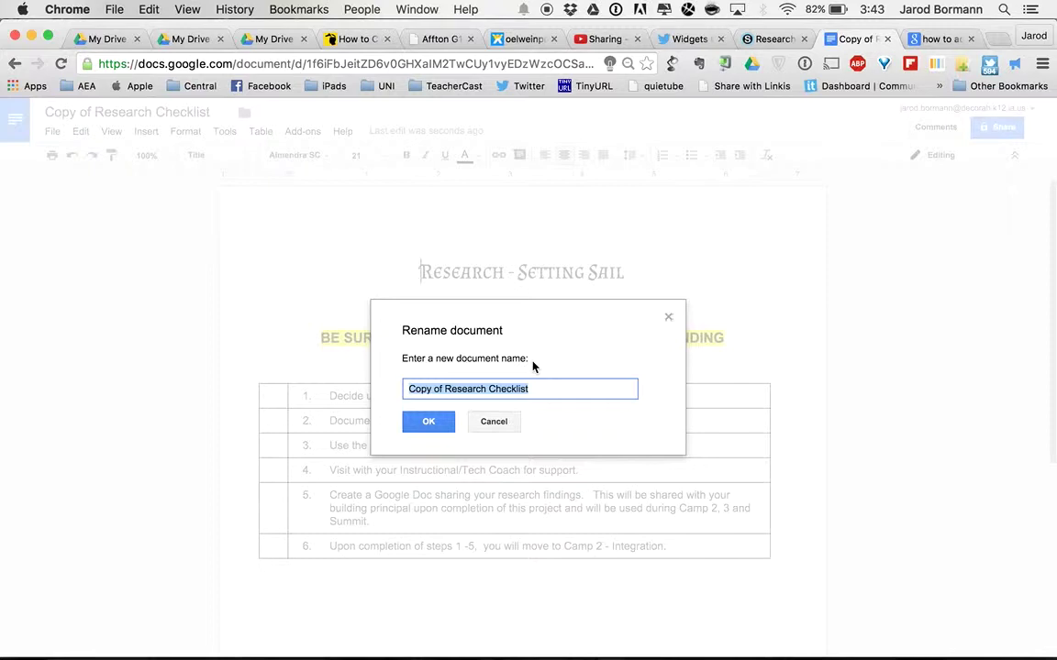
{"action": "type", "text": "Flippe"}
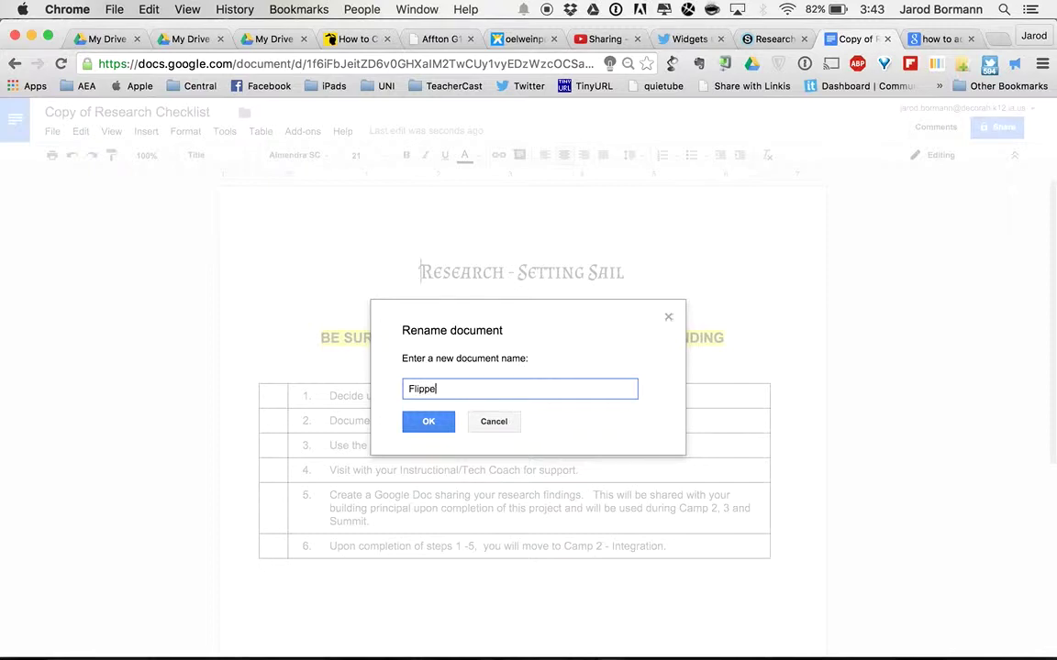
{"action": "type", "text": "d Learning Research Checklist"}
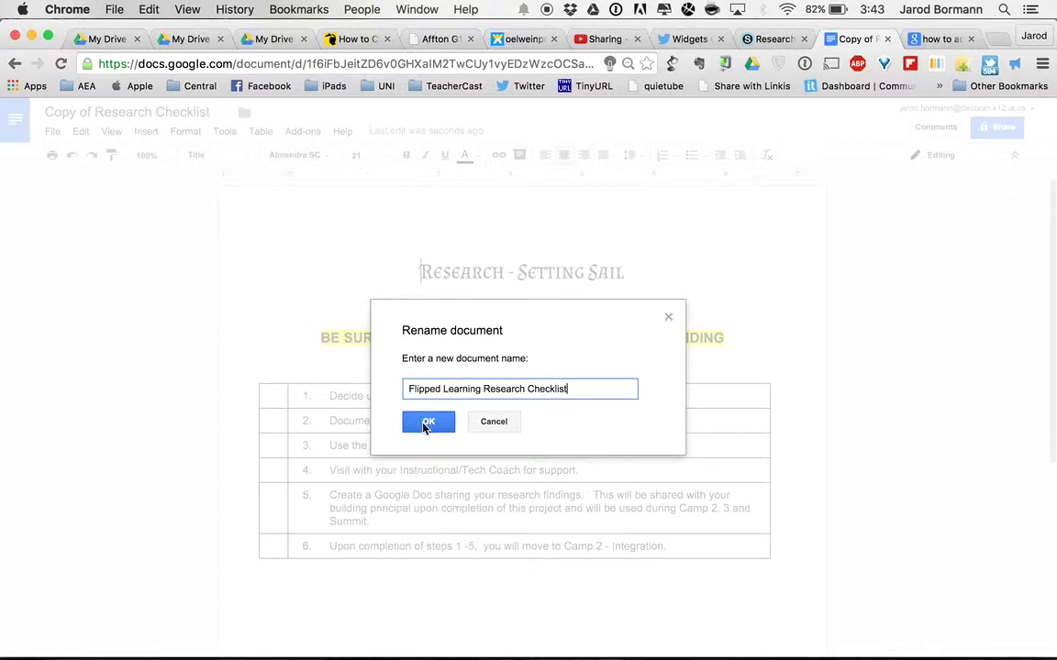
{"action": "left_click", "coordinate": [425, 427]}
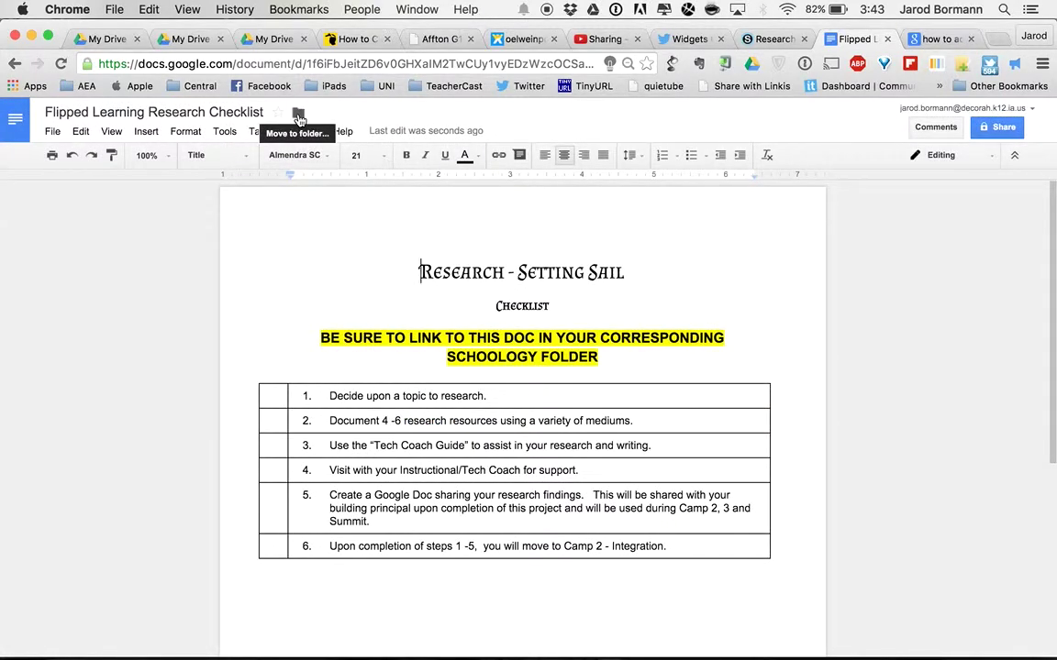
Step: Create My Drive folders Flipped Learning › Research and move the checklist into Research
{"action": "left_click", "coordinate": [298, 115]}
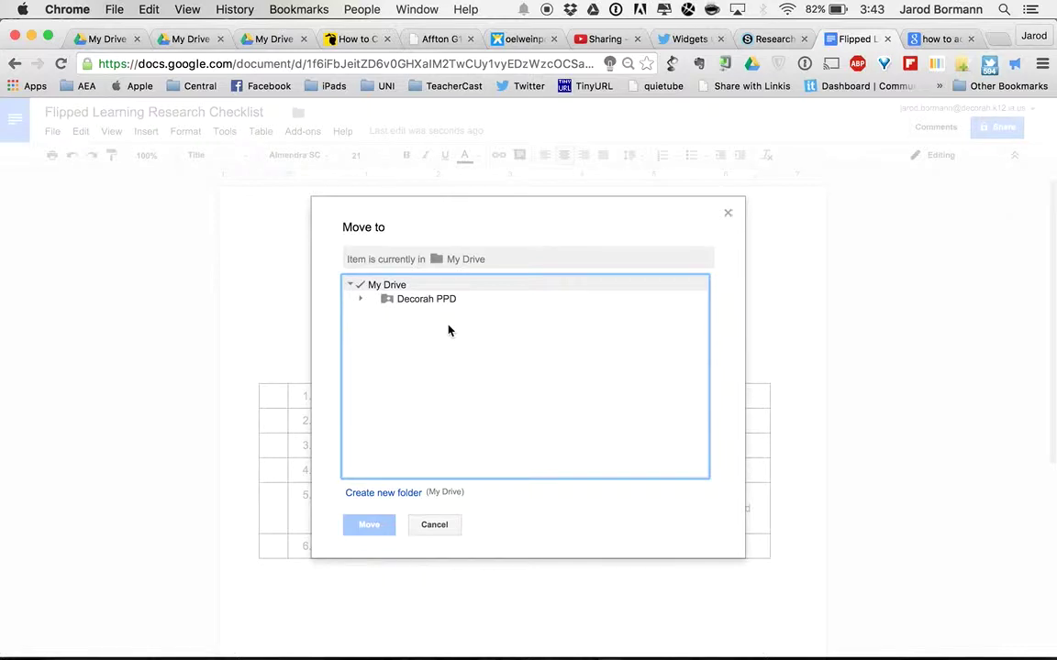
{"action": "left_click", "coordinate": [384, 495]}
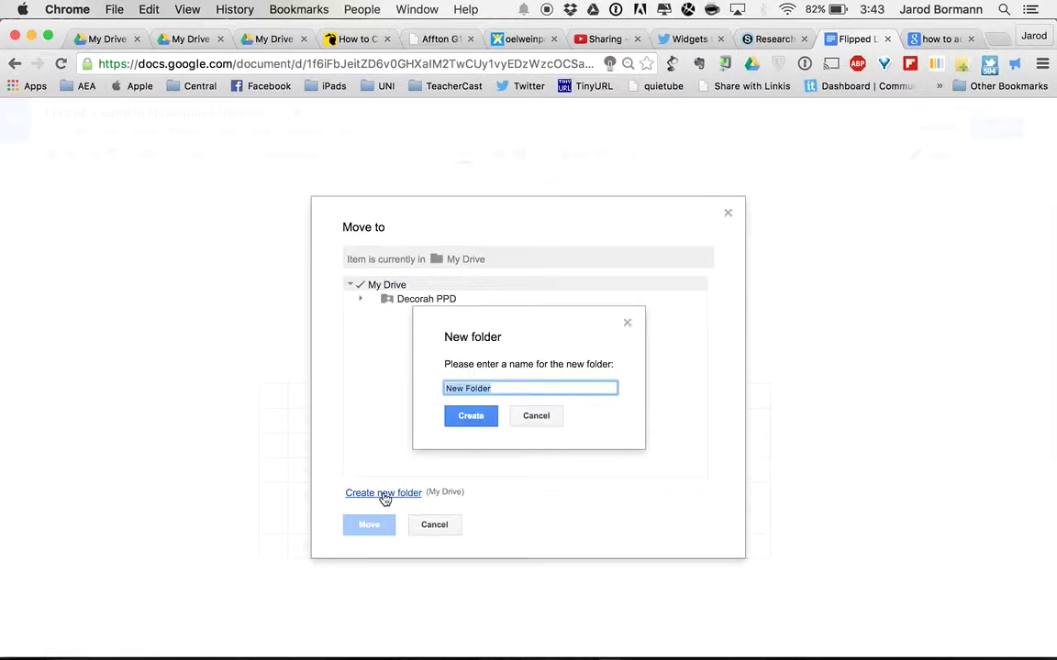
{"action": "type", "text": "Flipped Learning"}
{"action": "left_click", "coordinate": [465, 418]}
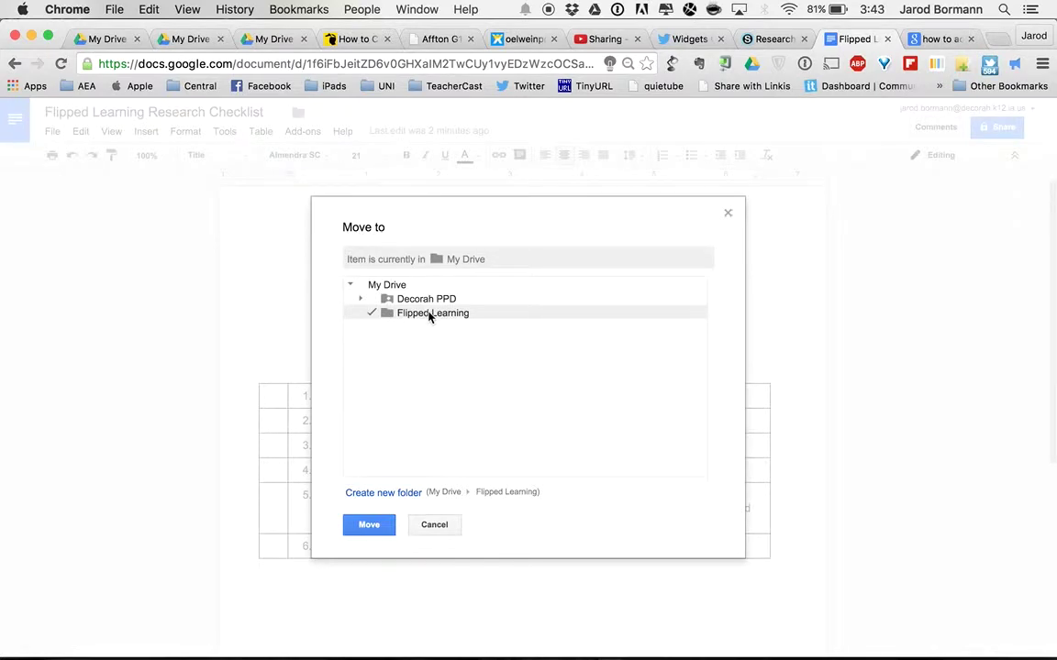
{"action": "left_click", "coordinate": [396, 493]}
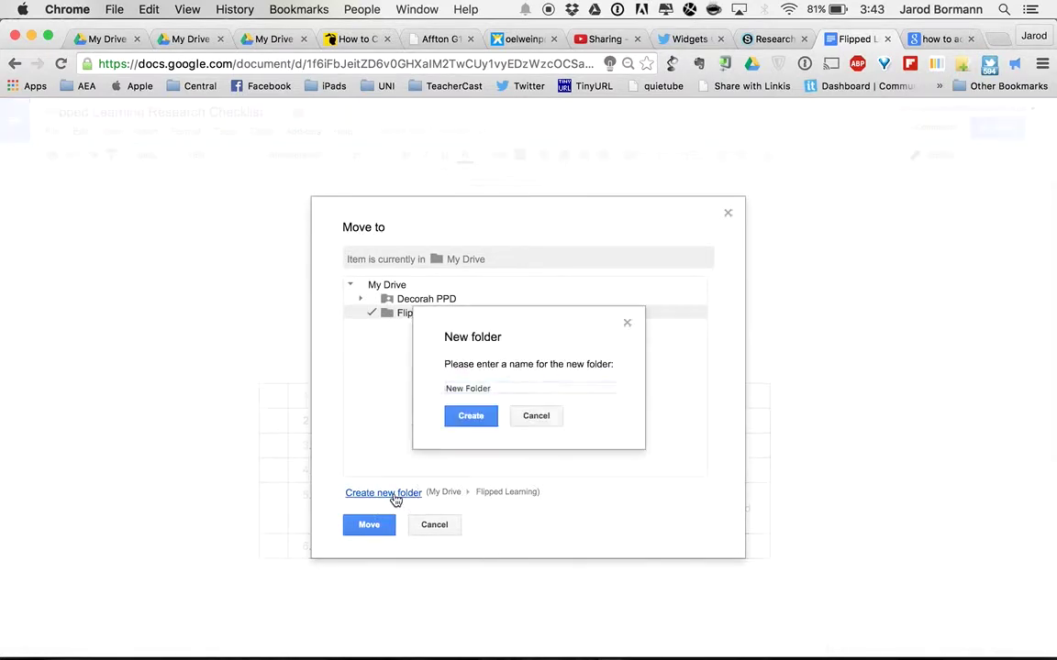
{"action": "type", "text": "Res"}
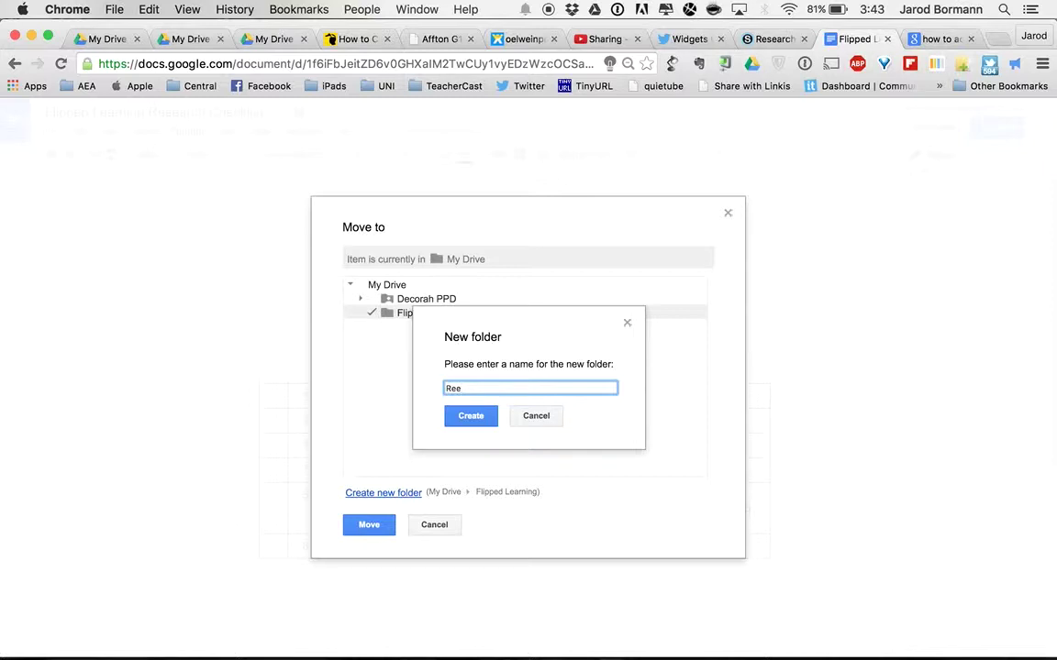
{"action": "type", "text": "earch"}
{"action": "left_click", "coordinate": [464, 417]}
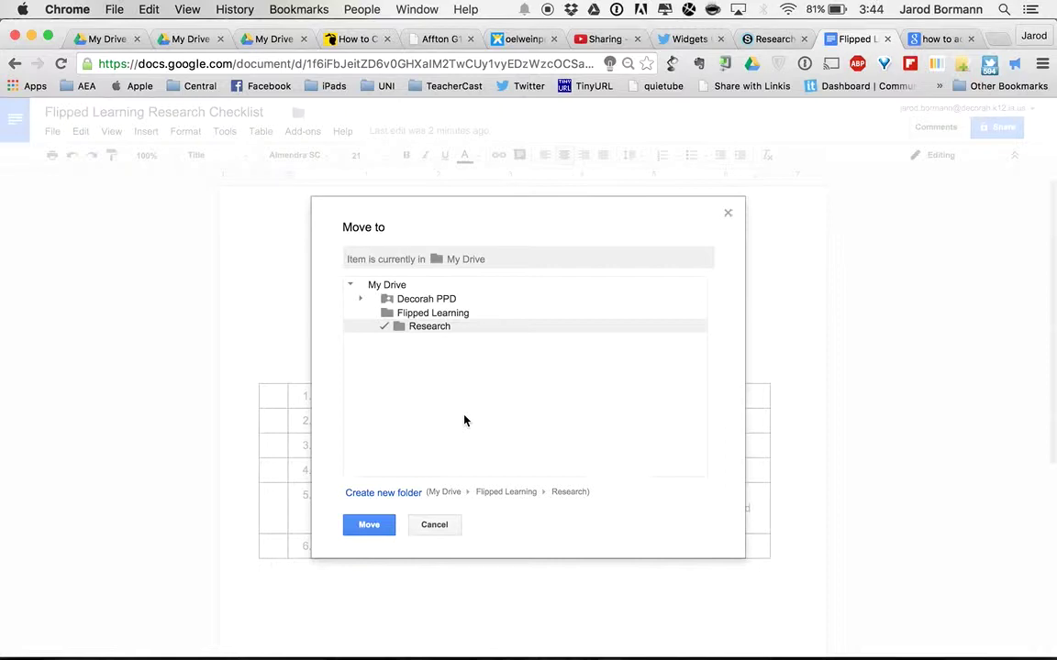
{"action": "left_click", "coordinate": [371, 529]}
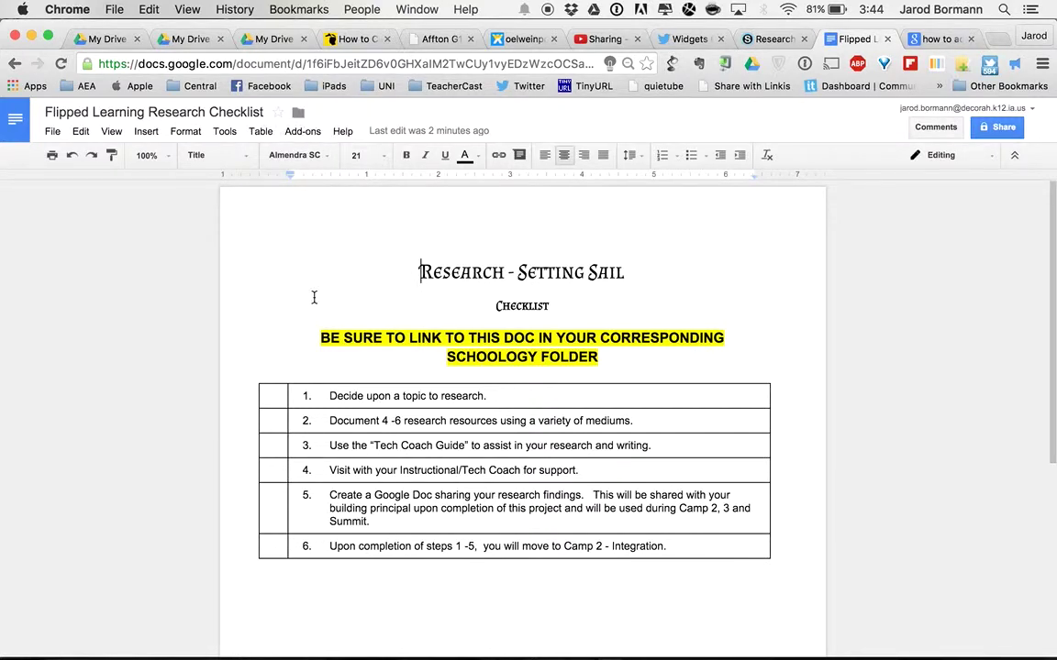
Step: Mark checklist steps 1–4 done with an X, then bring up the document's Share dialog
{"action": "left_click", "coordinate": [276, 401]}
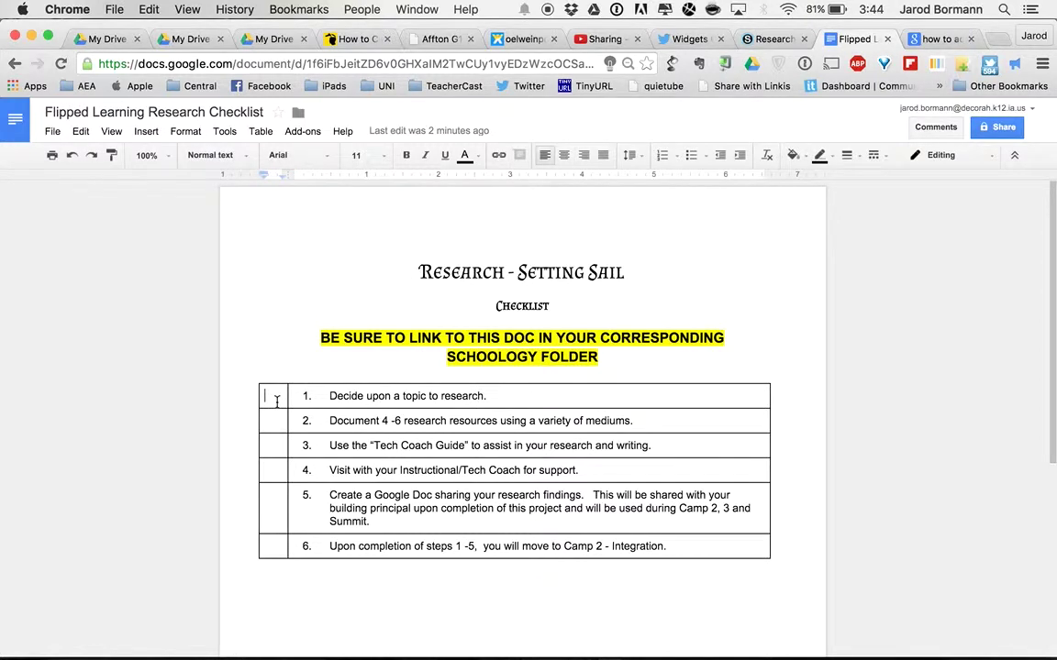
{"action": "type", "text": "X"}
{"action": "left_click", "coordinate": [277, 424]}
{"action": "type", "text": "X"}
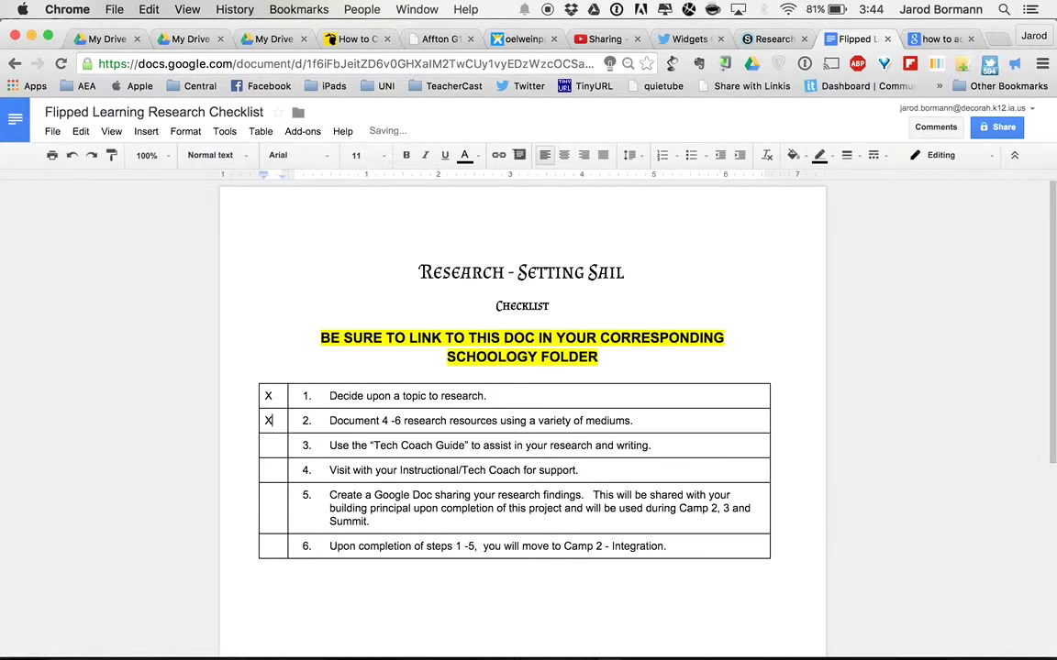
{"action": "left_click", "coordinate": [276, 443]}
{"action": "type", "text": "X"}
{"action": "left_click", "coordinate": [275, 469]}
{"action": "type", "text": "X"}
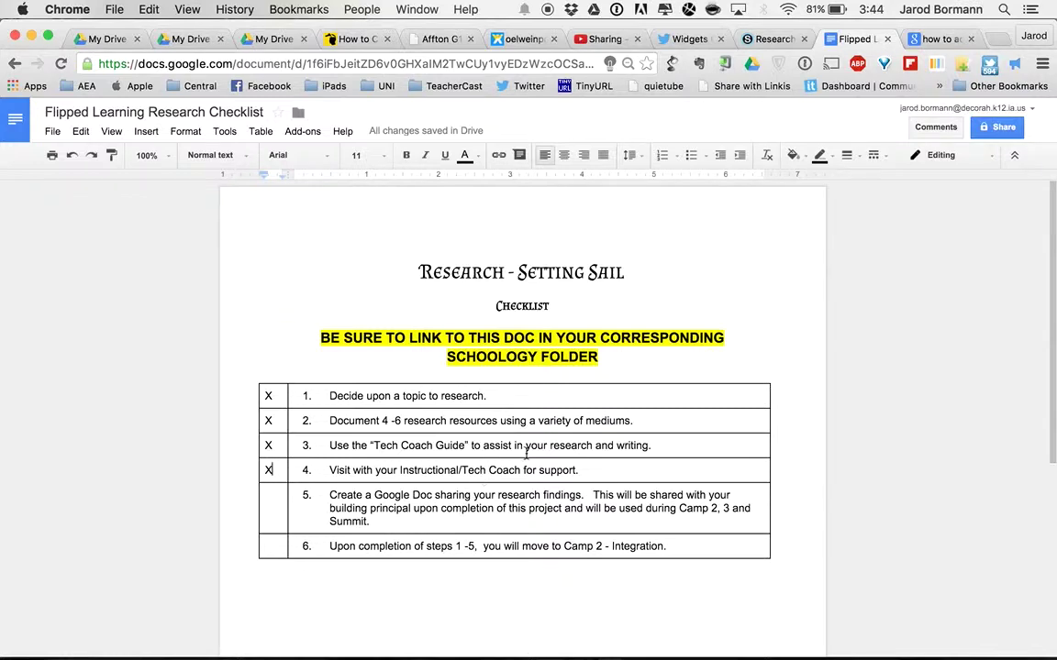
{"action": "left_click", "coordinate": [995, 128]}
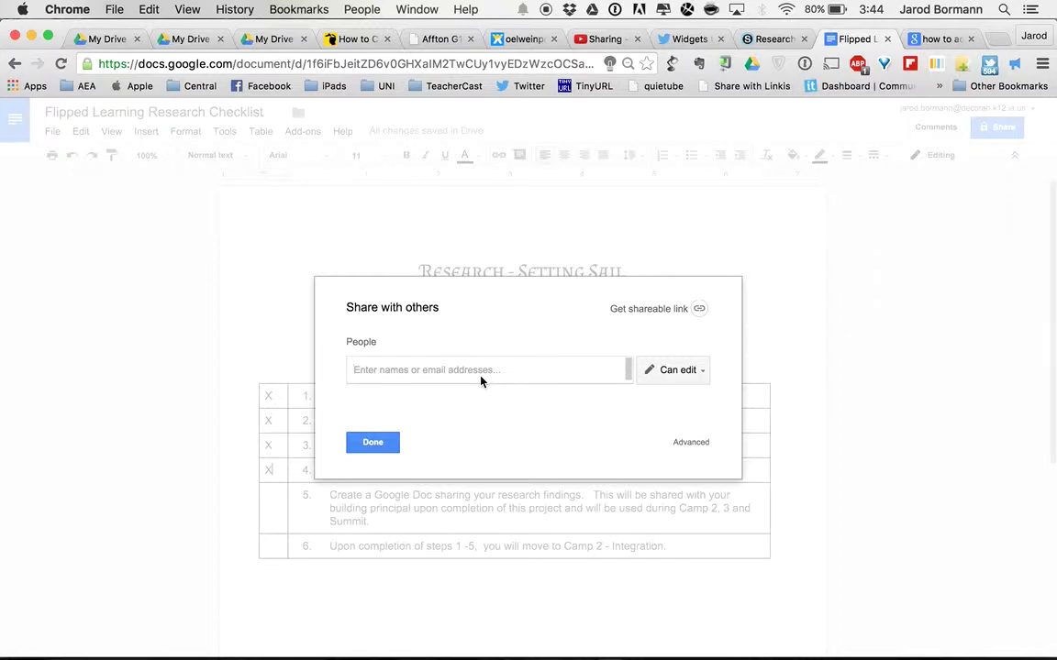
Step: Make the link viewable by Decorah Community School District, copy it, and return to Schoology
{"action": "left_click", "coordinate": [644, 308]}
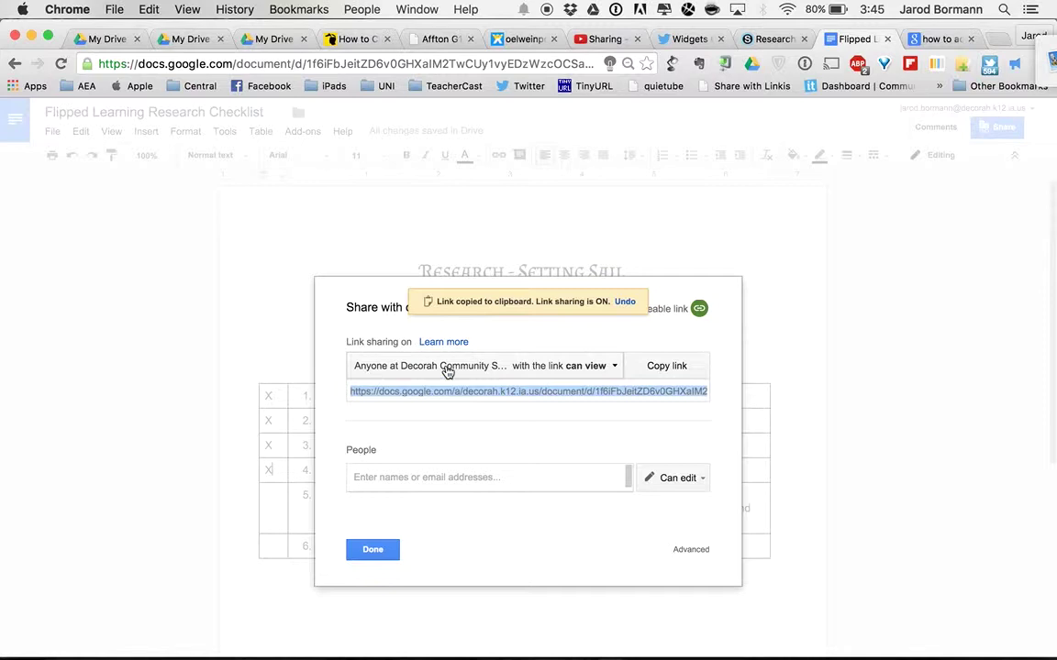
{"action": "left_click", "coordinate": [549, 368]}
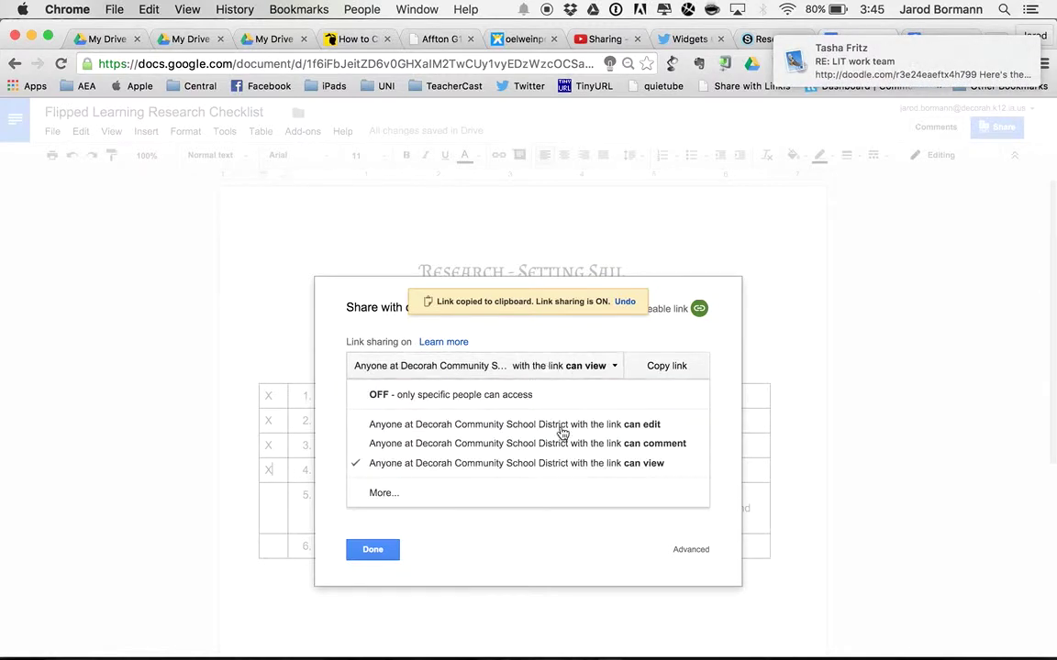
{"action": "left_click", "coordinate": [448, 469]}
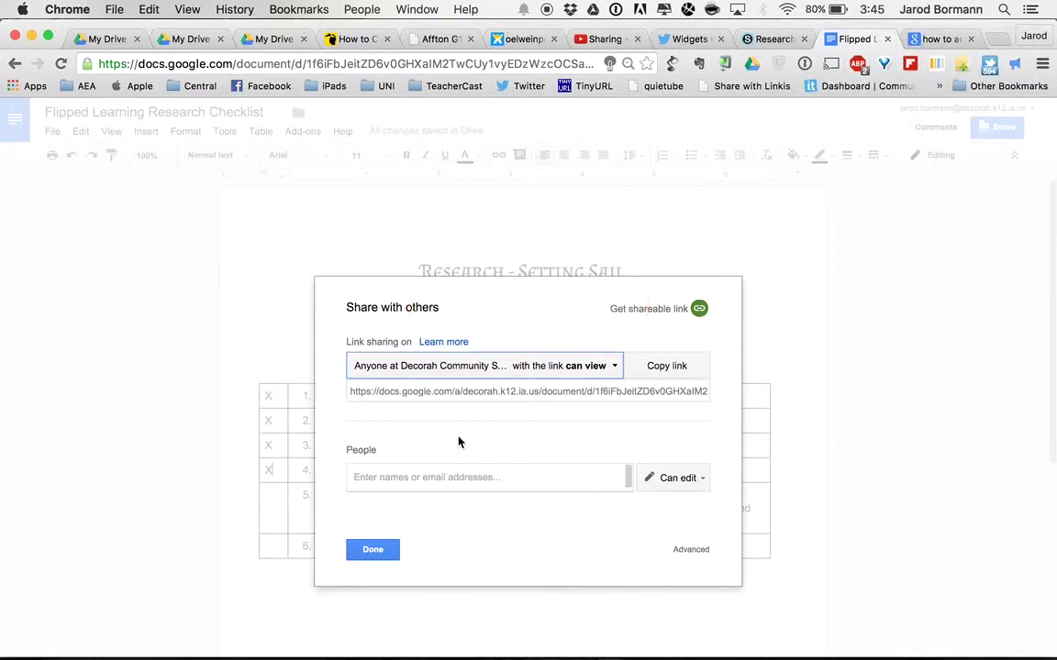
{"action": "left_click", "coordinate": [664, 366]}
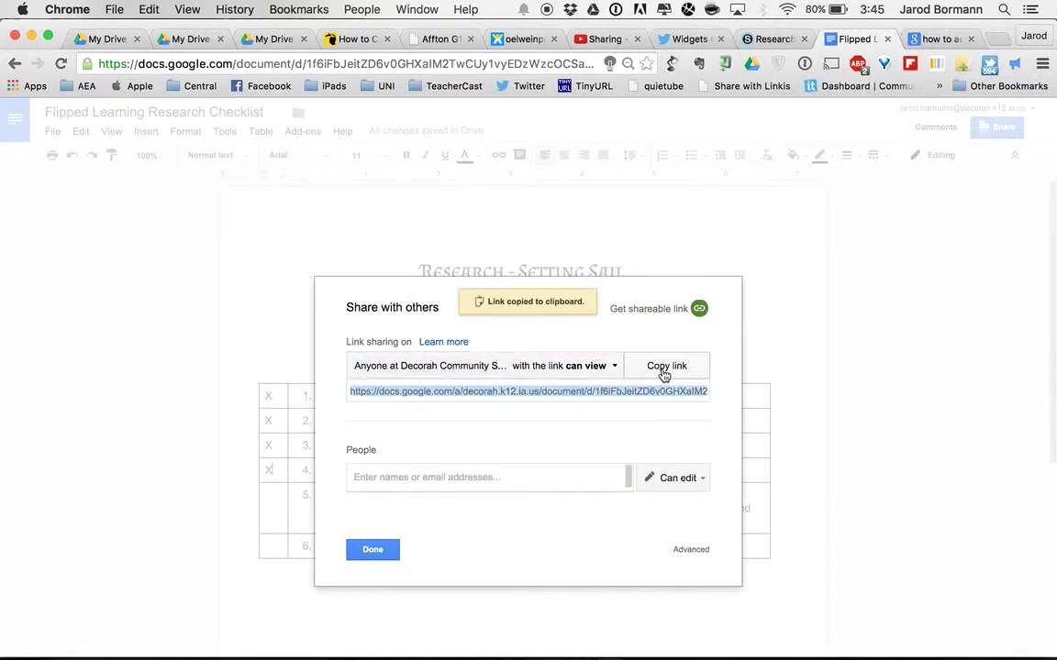
{"action": "left_click", "coordinate": [373, 550]}
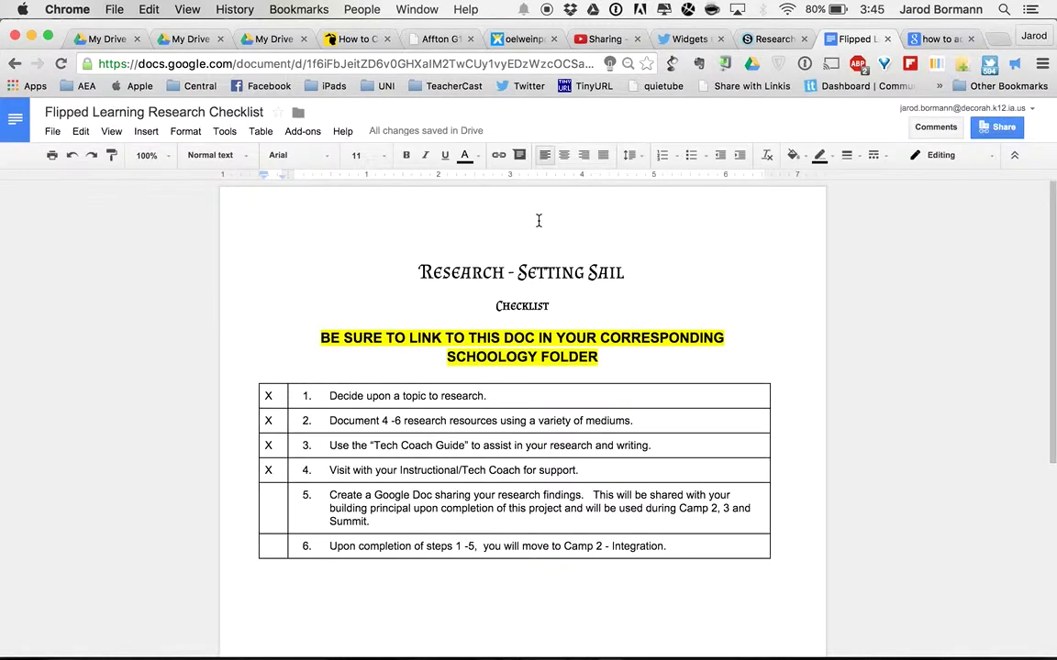
{"action": "left_click", "coordinate": [768, 40]}
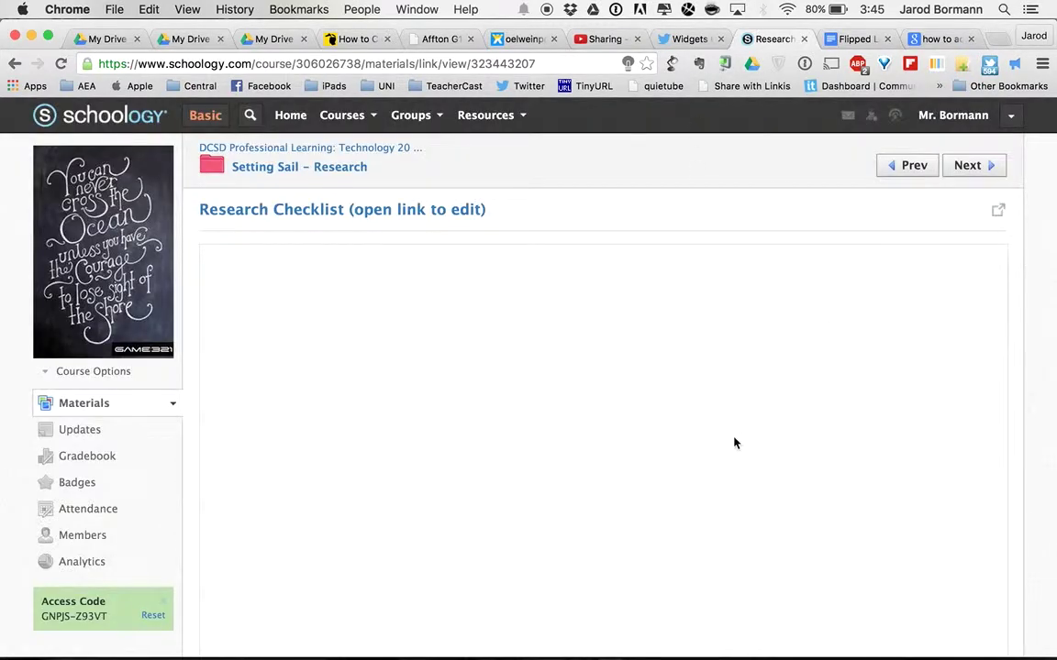
Step: Go from the course materials through Staff Folders, HS Folders and your own folder into Journey 1
{"action": "left_click", "coordinate": [294, 154]}
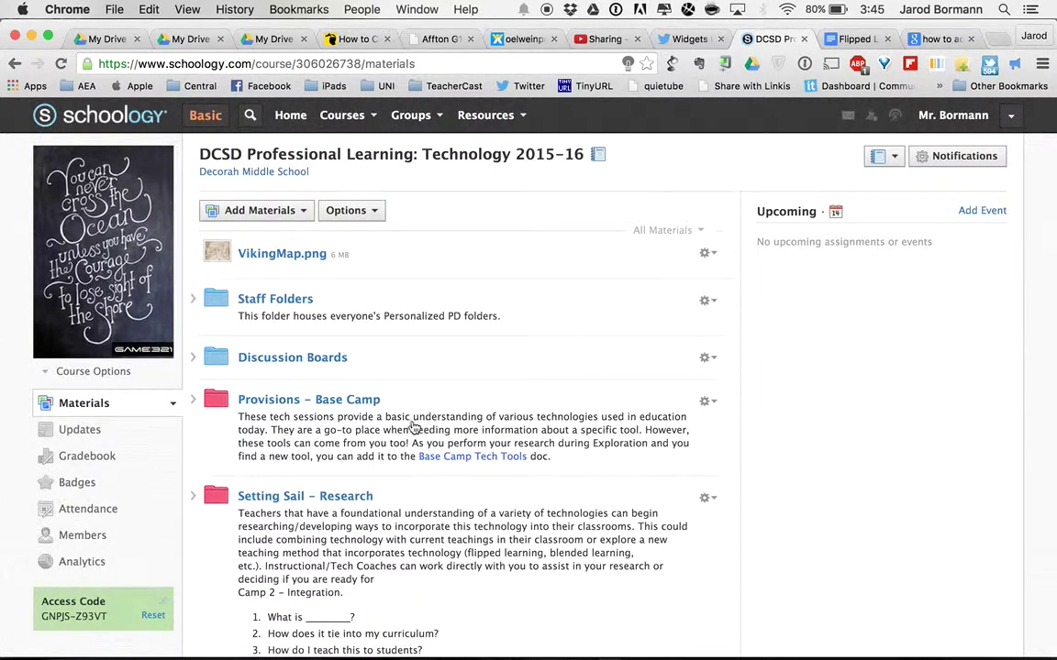
{"action": "scroll", "coordinate": [415, 427], "scroll_direction": "down", "scroll_amount": 3}
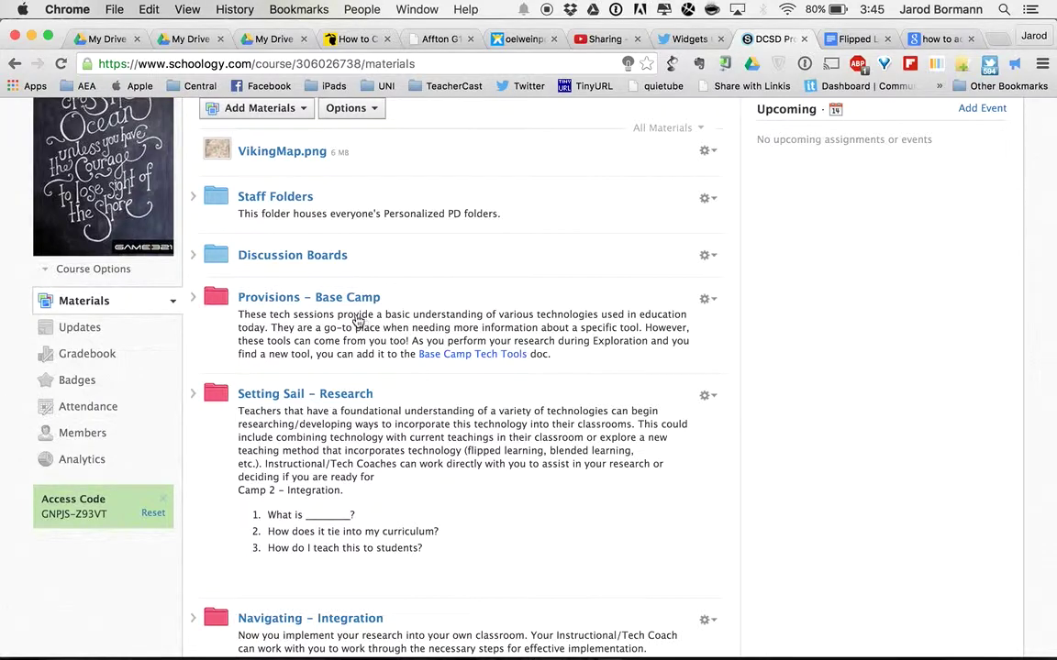
{"action": "scroll", "coordinate": [419, 438], "scroll_direction": "down", "scroll_amount": 2}
{"action": "scroll", "coordinate": [416, 438], "scroll_direction": "down", "scroll_amount": 3}
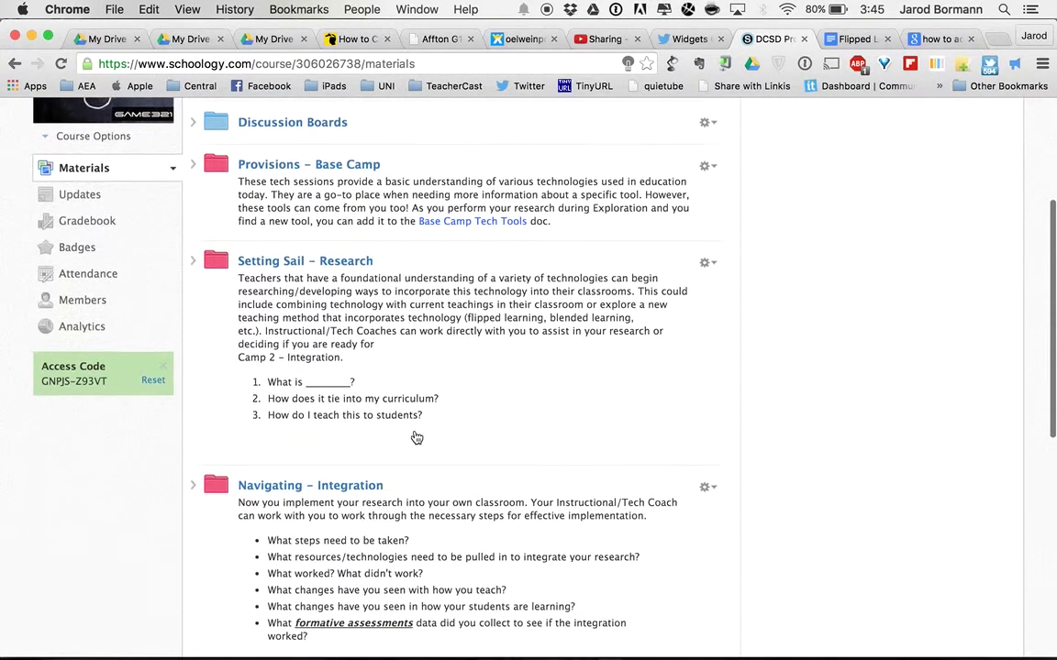
{"action": "scroll", "coordinate": [412, 426], "scroll_direction": "up", "scroll_amount": 2}
{"action": "scroll", "coordinate": [411, 426], "scroll_direction": "up", "scroll_amount": 5}
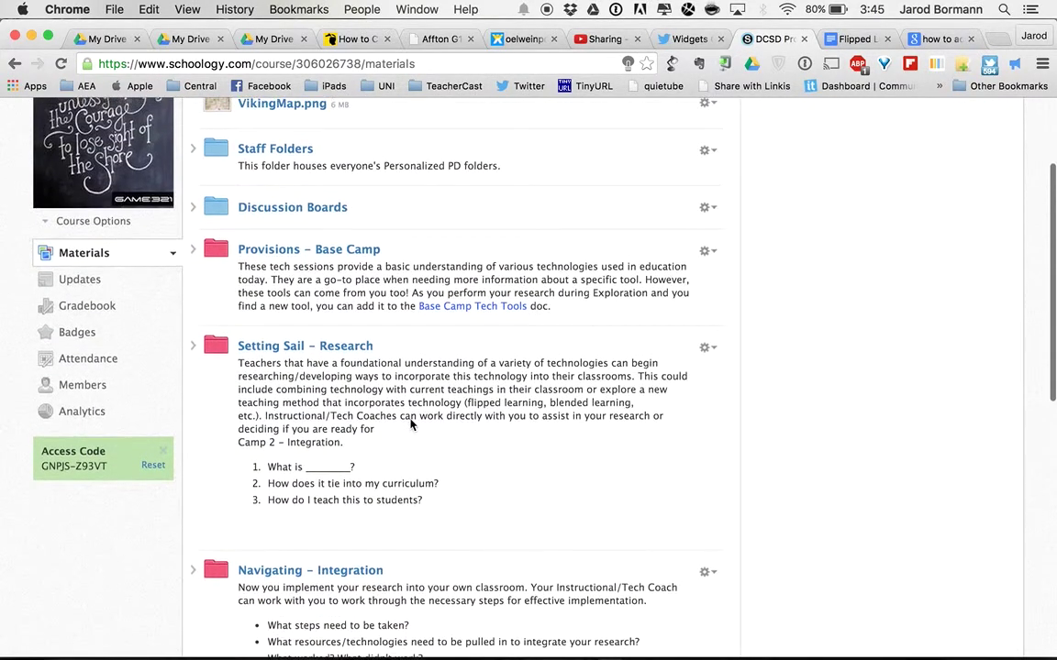
{"action": "left_click", "coordinate": [262, 308]}
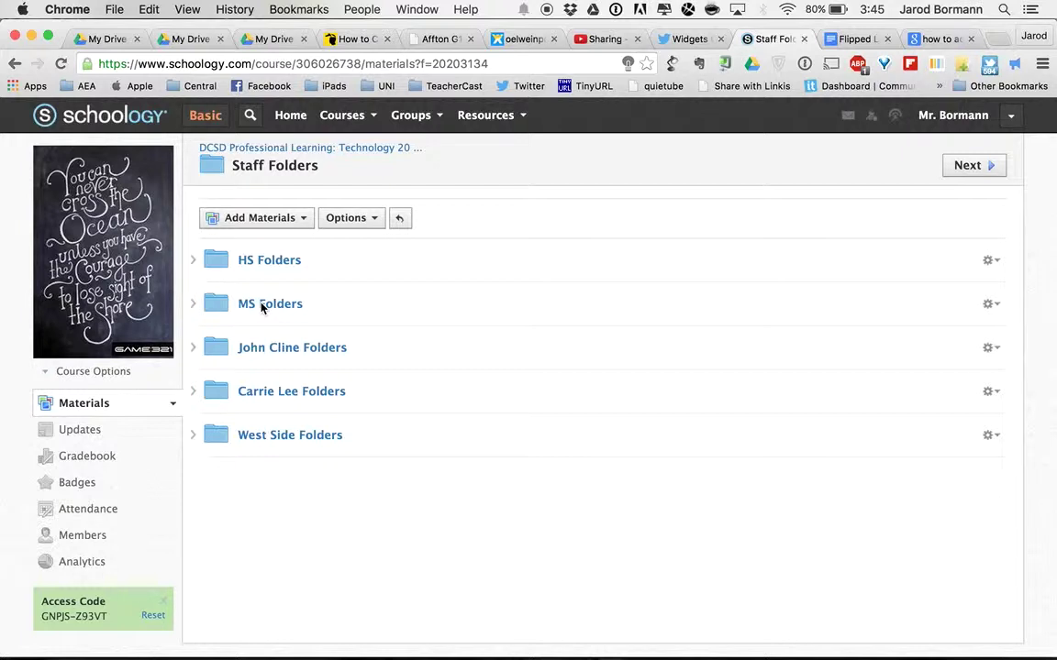
{"action": "left_click", "coordinate": [253, 262]}
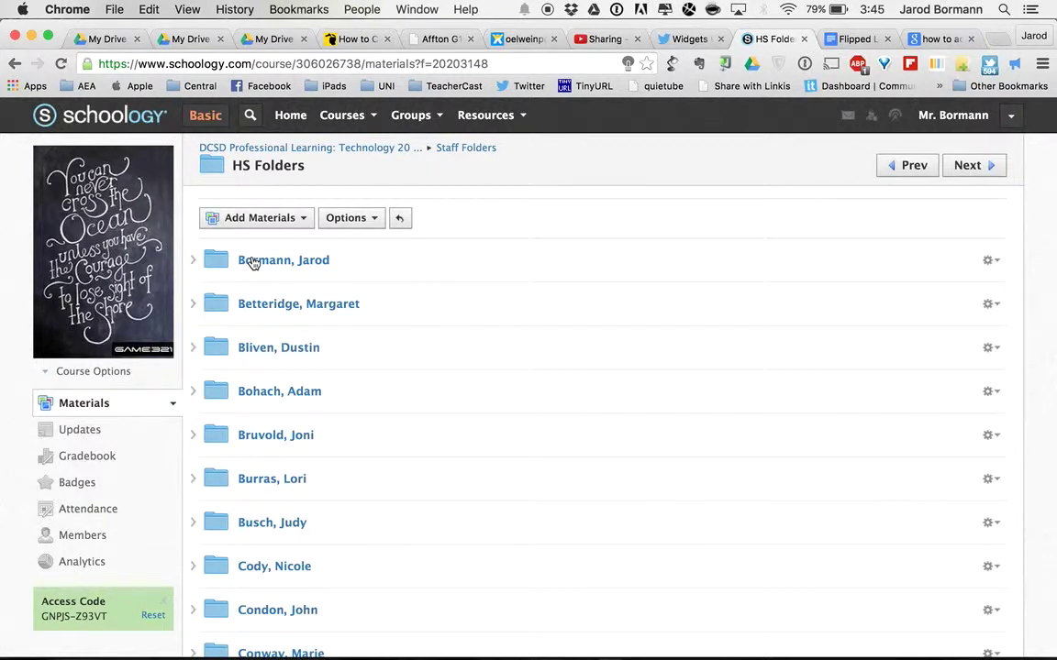
{"action": "left_click", "coordinate": [253, 262]}
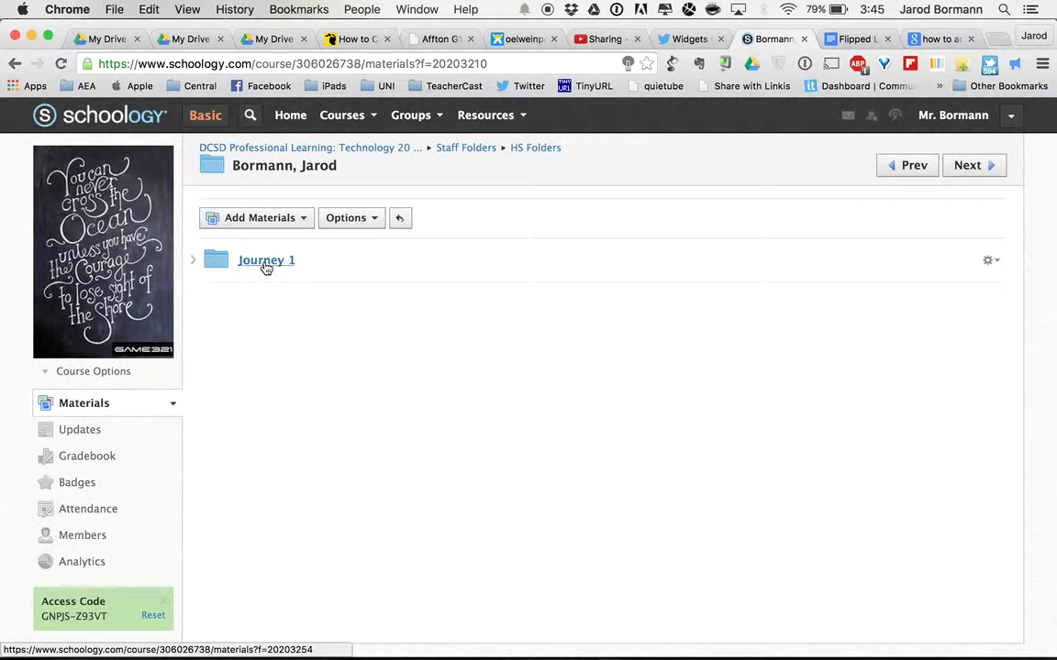
{"action": "left_click", "coordinate": [265, 265]}
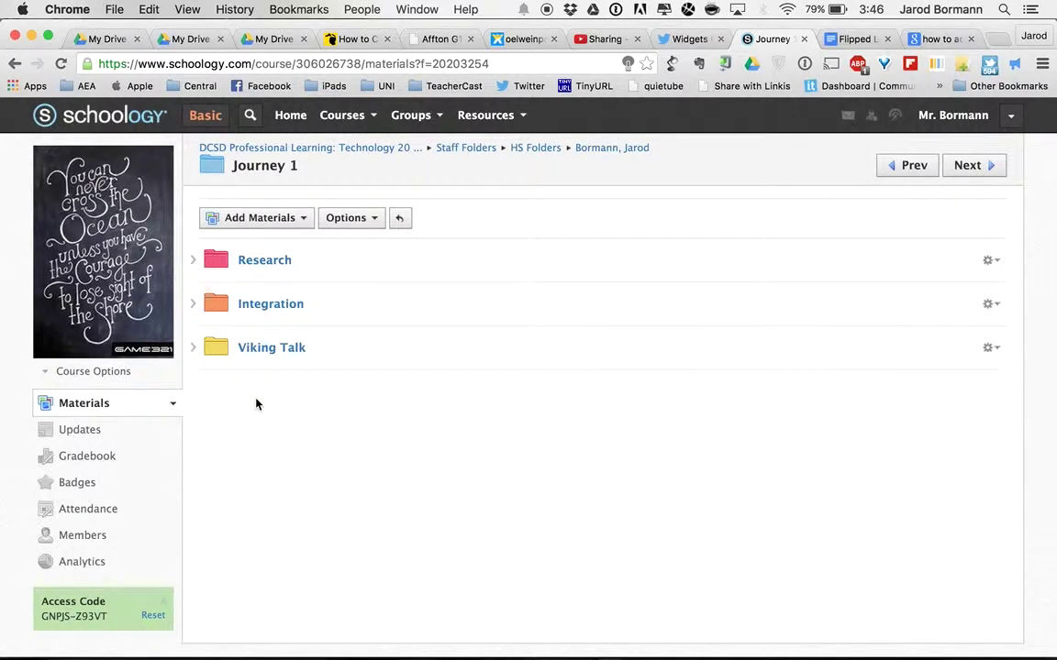
Step: Add a folder titled 'Runestone' with the green colour to Journey 1
{"action": "left_click", "coordinate": [290, 226]}
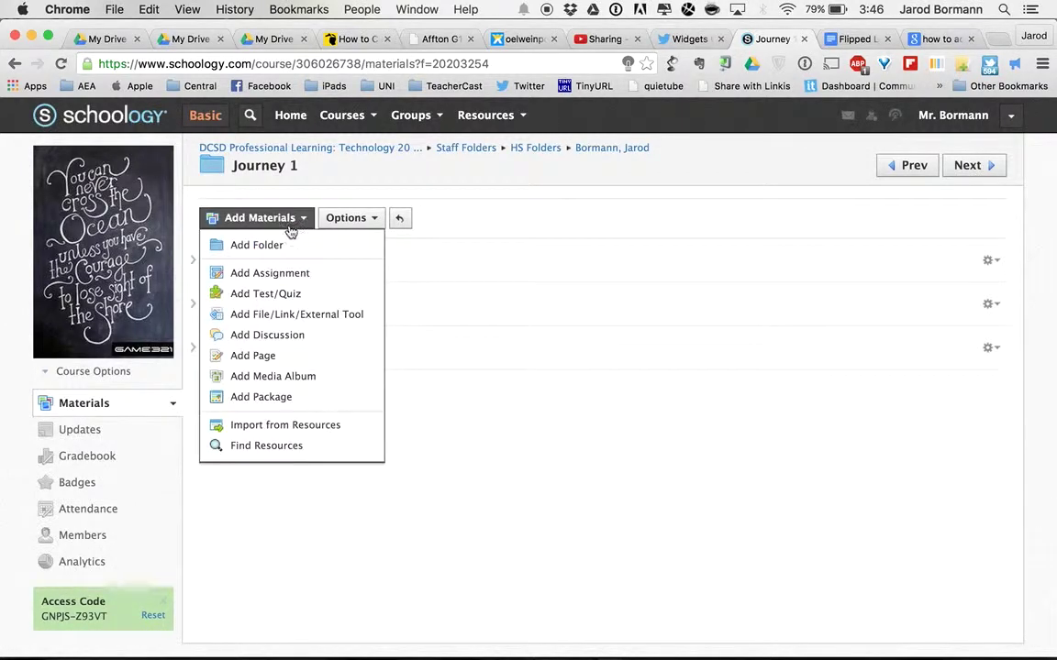
{"action": "left_click", "coordinate": [272, 246]}
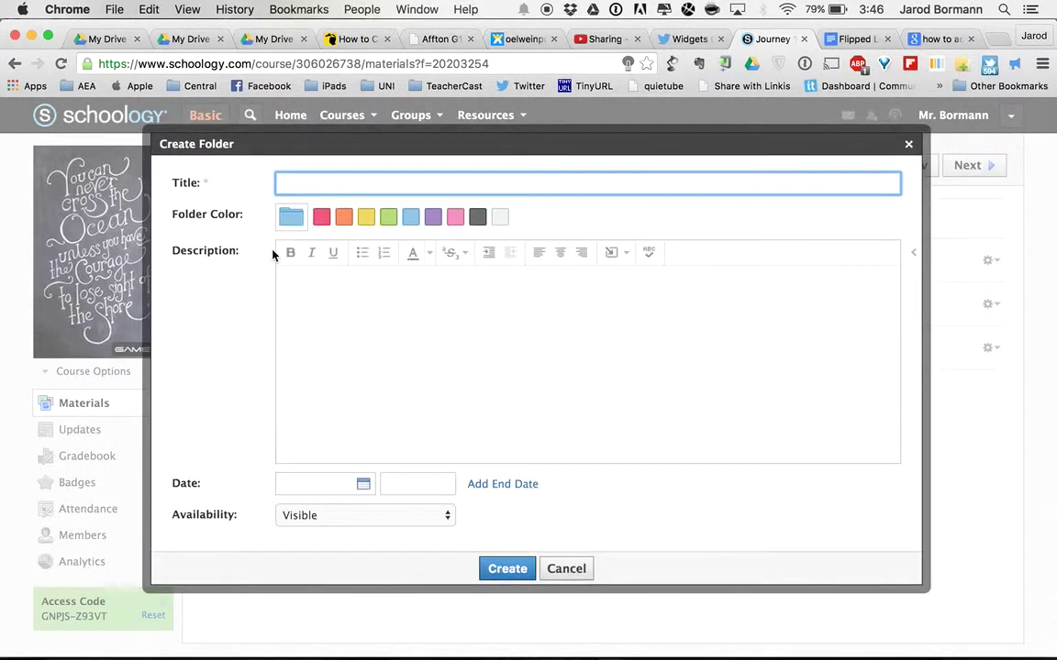
{"action": "left_click", "coordinate": [388, 218]}
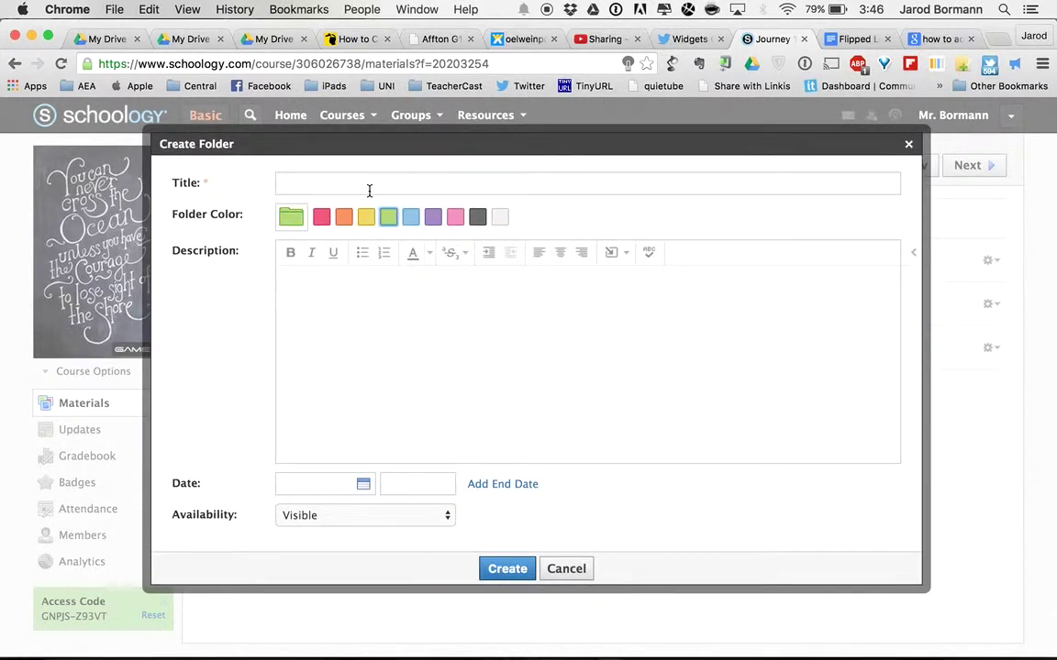
{"action": "left_click", "coordinate": [366, 190]}
{"action": "type", "text": "Runestone"}
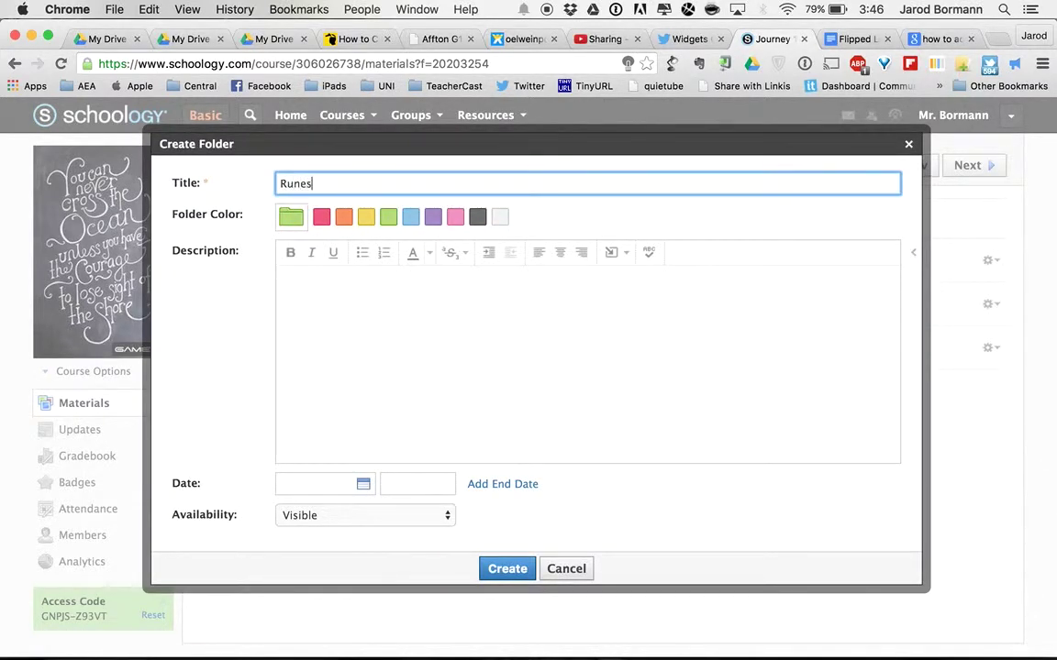
{"action": "left_click", "coordinate": [510, 570]}
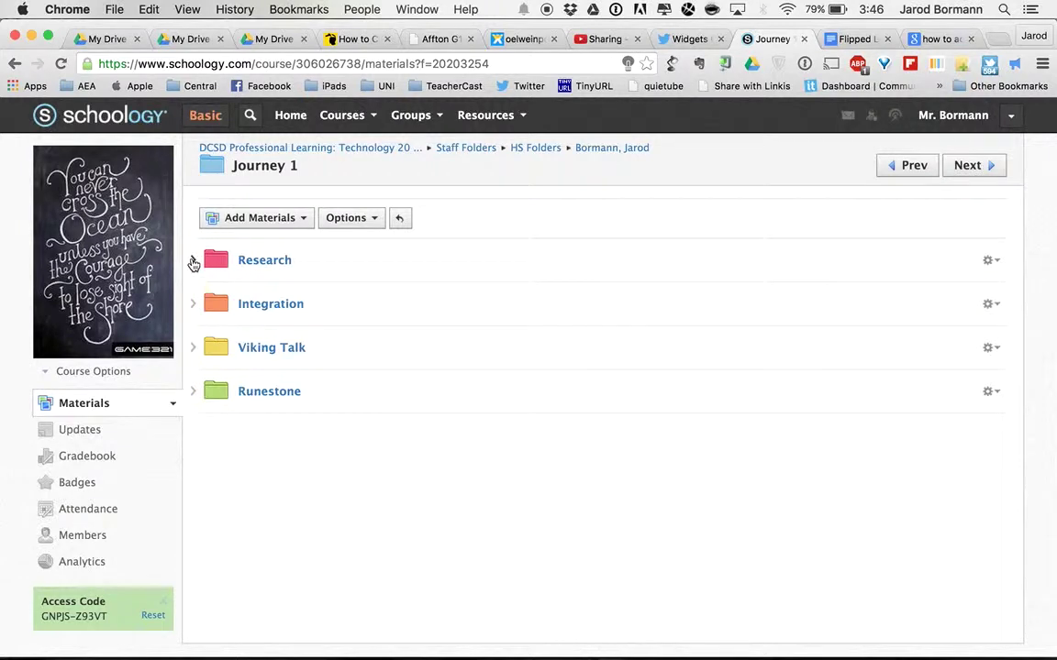
Step: Open the Research folder, briefly checking the Flipped Learning Research Checklist doc in the other tab
{"action": "left_click", "coordinate": [248, 261]}
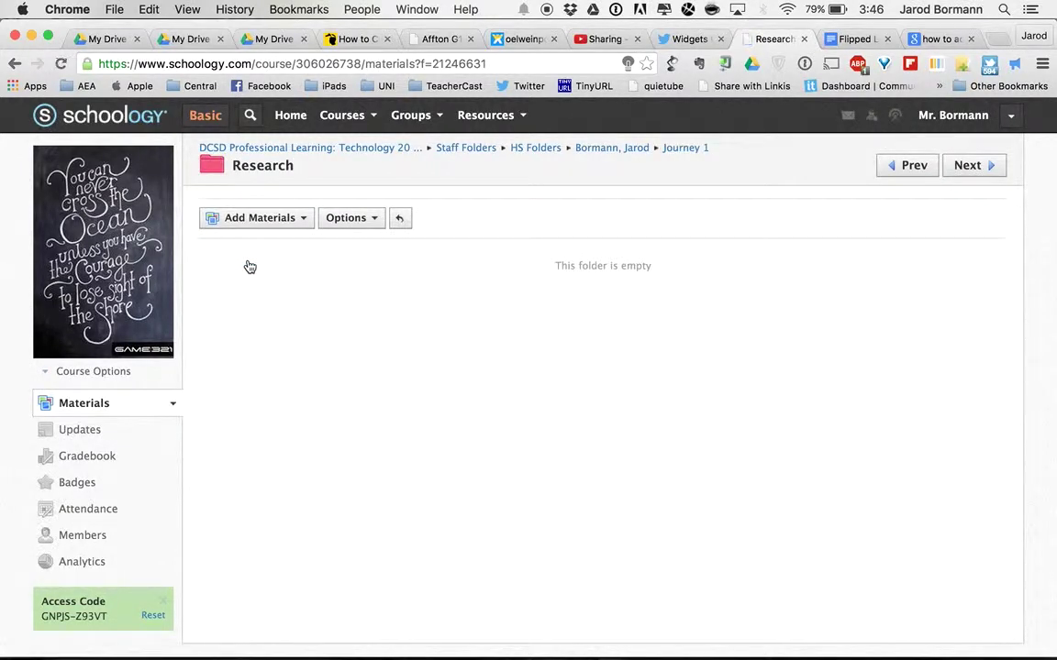
{"action": "left_click", "coordinate": [853, 39]}
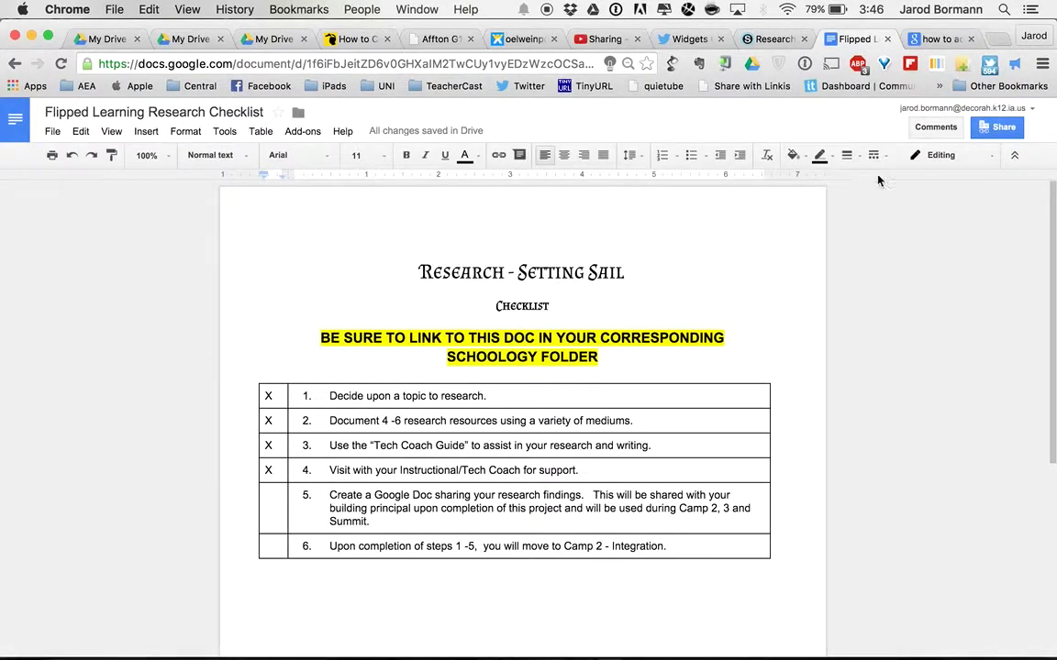
{"action": "left_click", "coordinate": [757, 38]}
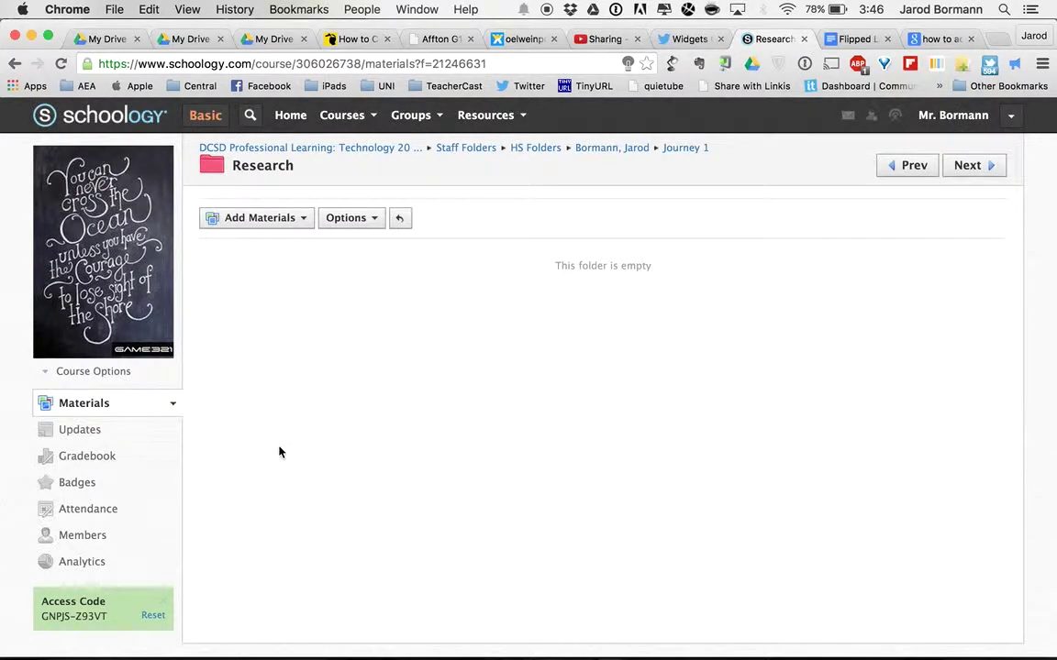
Step: Start adding a link through Add Materials > Add File/Link/External Tool, then back out of the form
{"action": "left_click", "coordinate": [289, 222]}
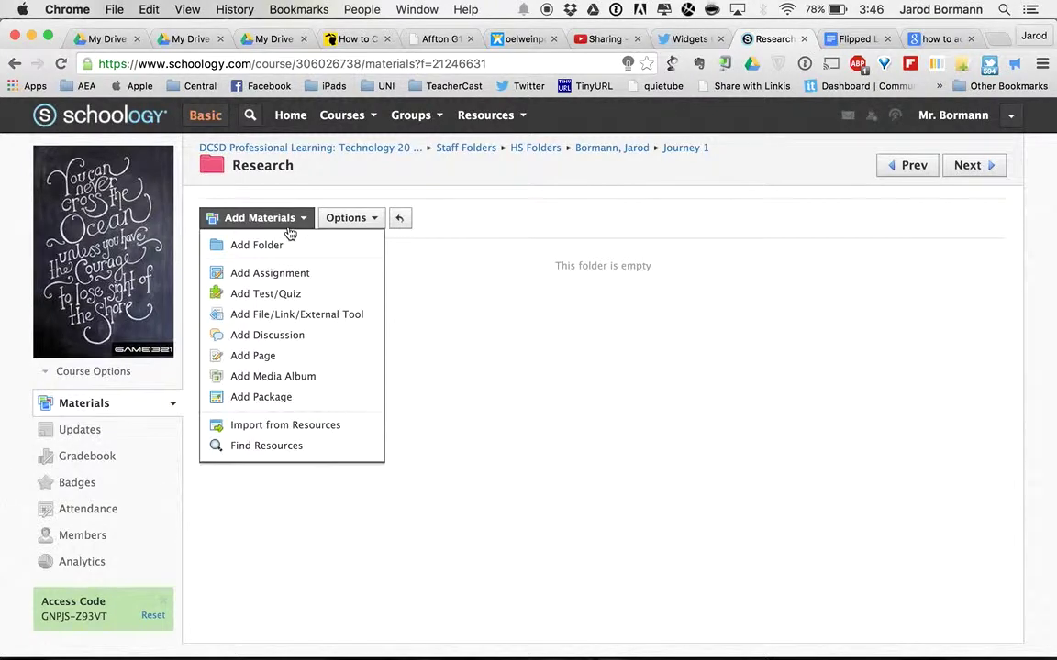
{"action": "left_click", "coordinate": [282, 321]}
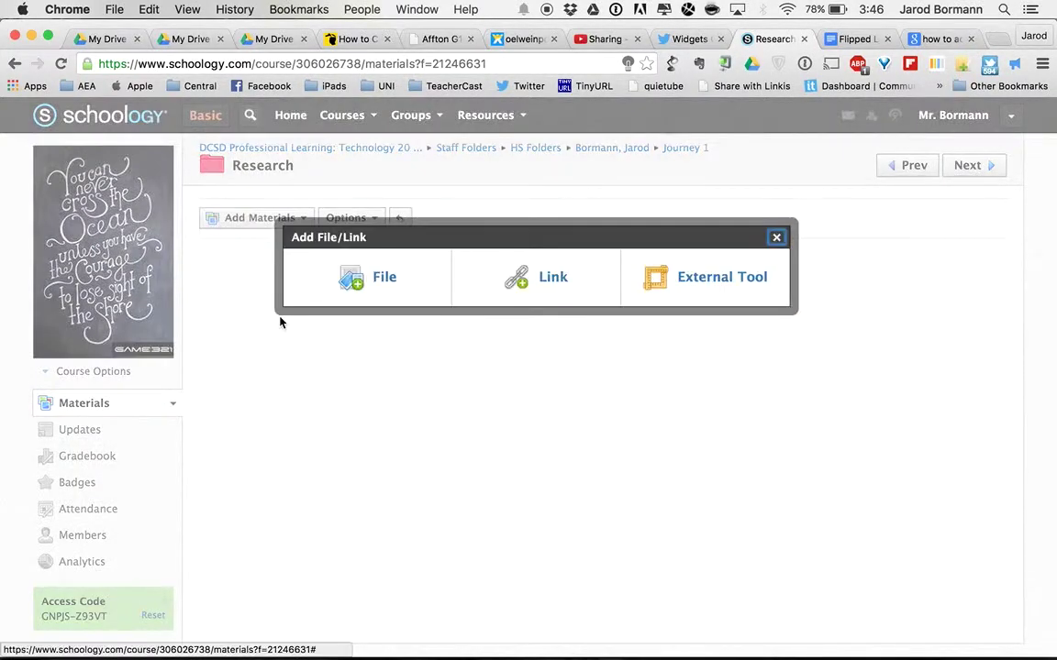
{"action": "left_click", "coordinate": [534, 285]}
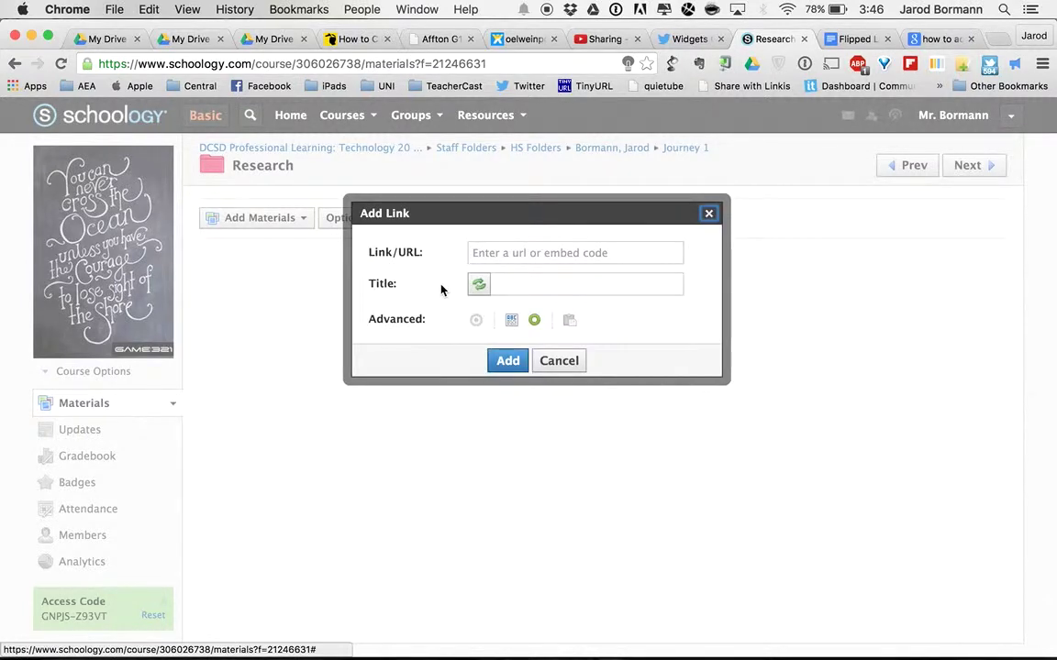
{"action": "left_click", "coordinate": [558, 361]}
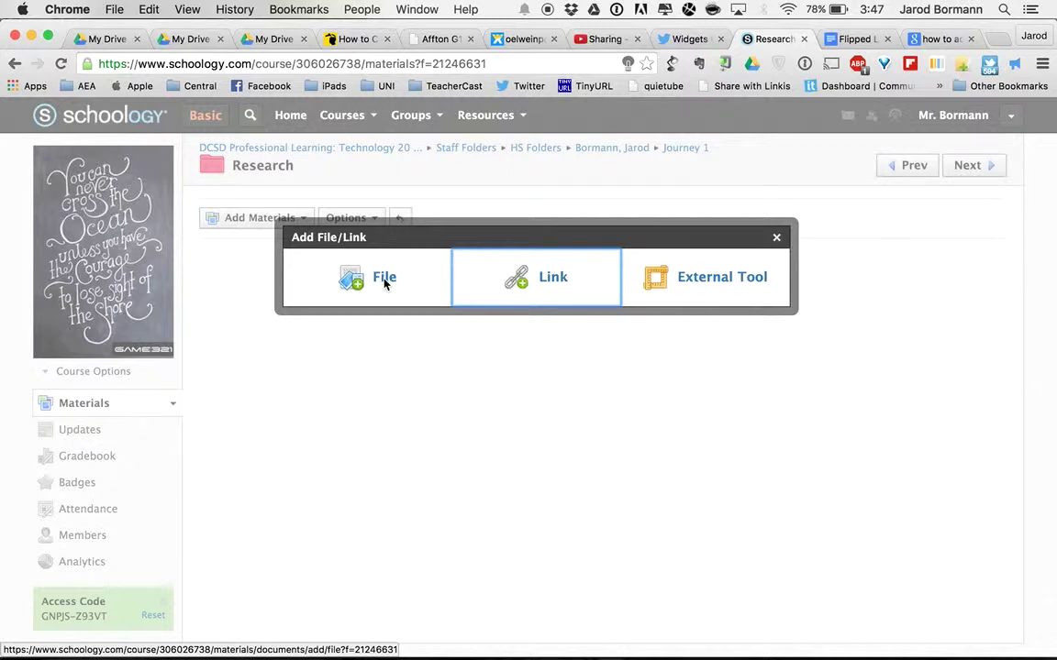
Step: Paste the checklist doc's address as a link titled 'Flipped Learning Research Checklist' and add it
{"action": "left_click", "coordinate": [554, 275]}
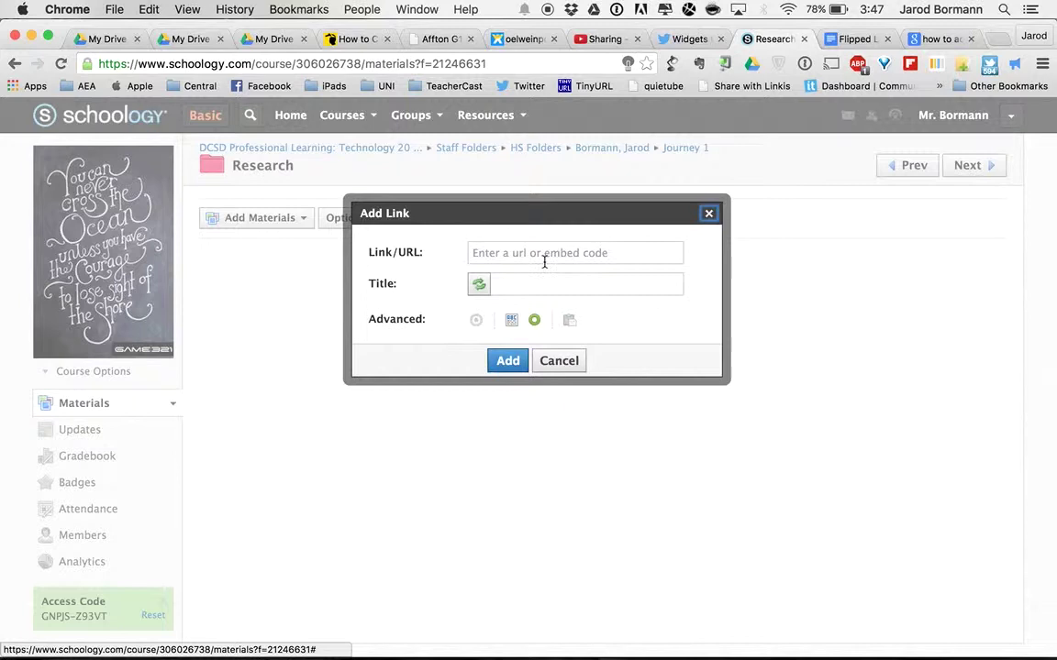
{"action": "left_click", "coordinate": [541, 257]}
{"action": "key", "text": "super+v"}
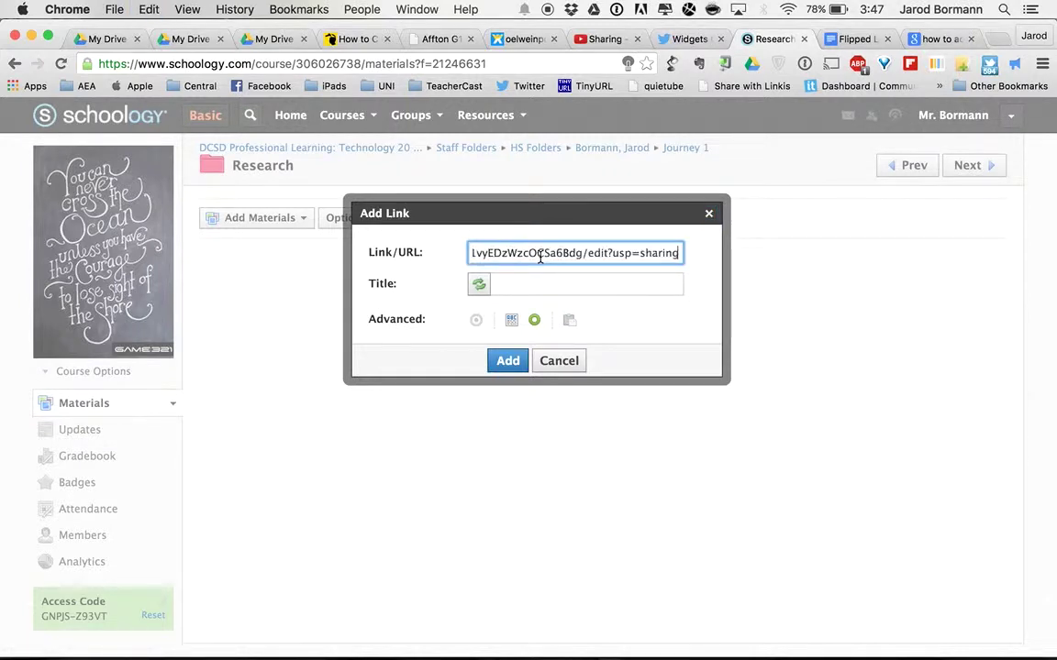
{"action": "left_click", "coordinate": [479, 284]}
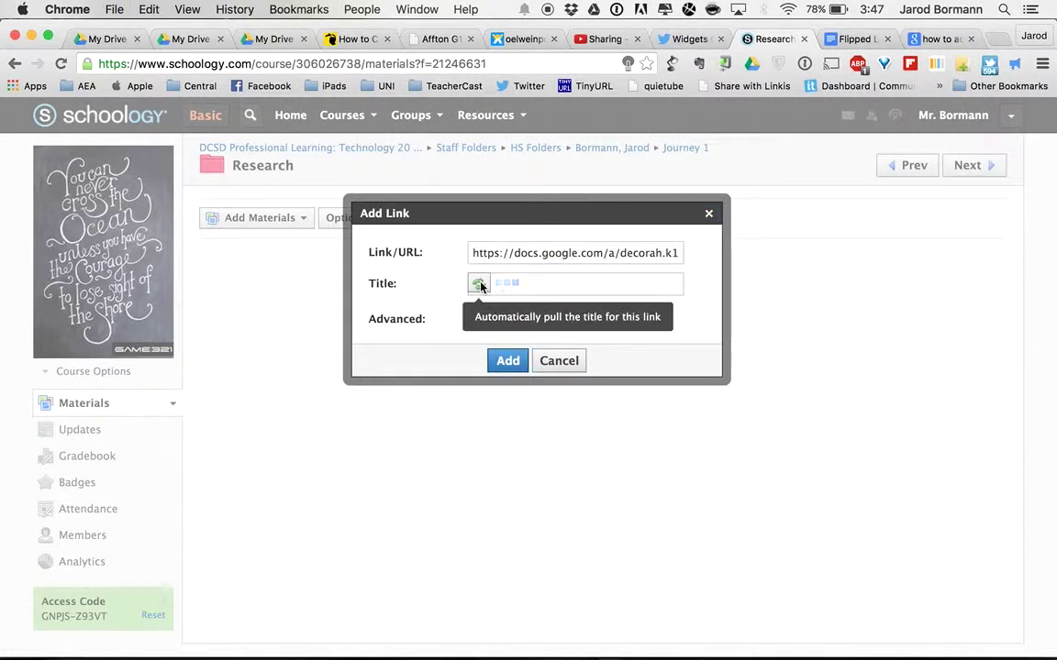
{"action": "triple_click", "coordinate": [568, 288]}
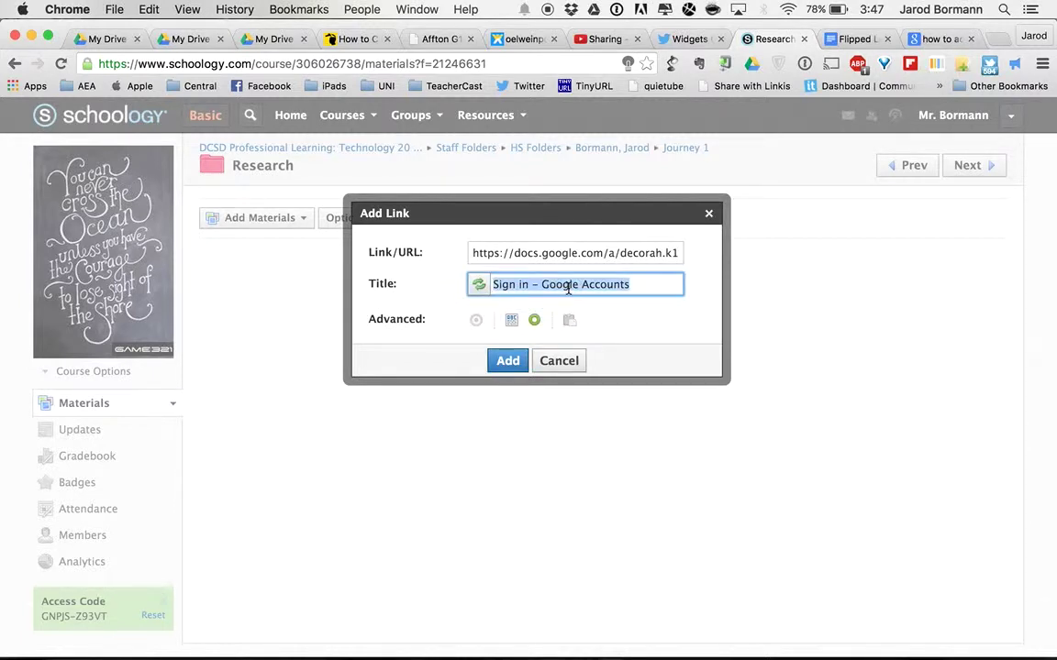
{"action": "type", "text": "Flipped "}
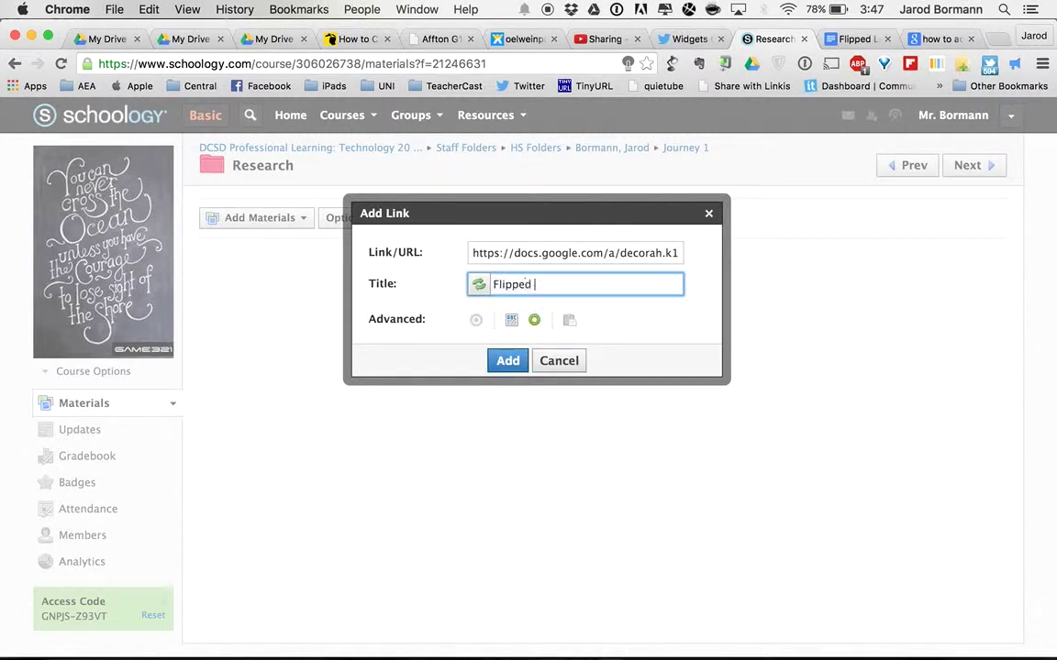
{"action": "type", "text": "Learning Research Checklist"}
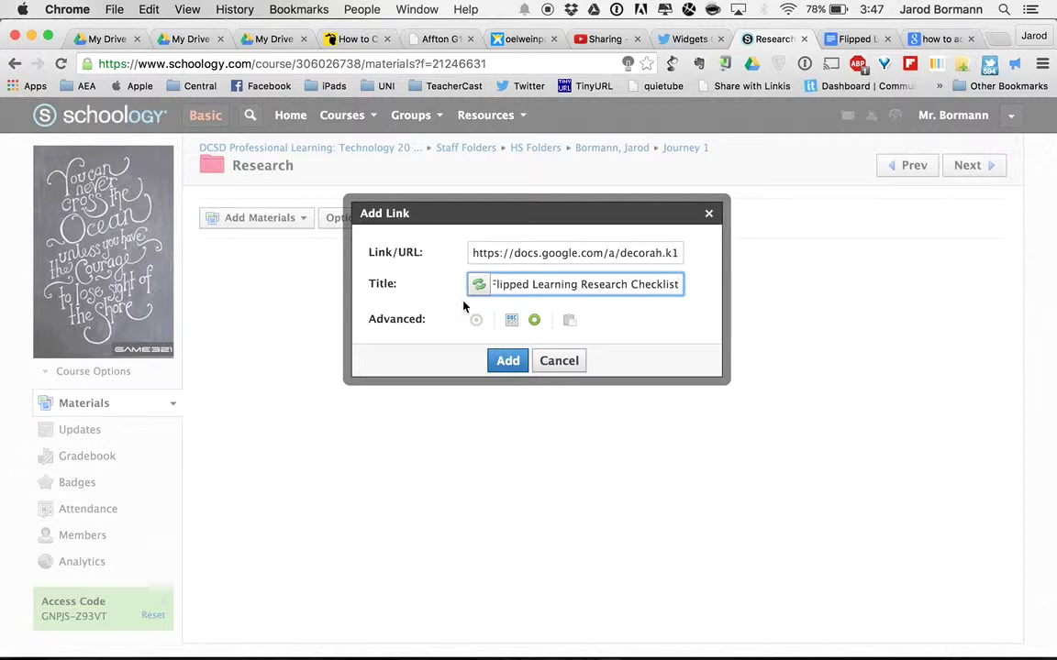
{"action": "left_click", "coordinate": [510, 361]}
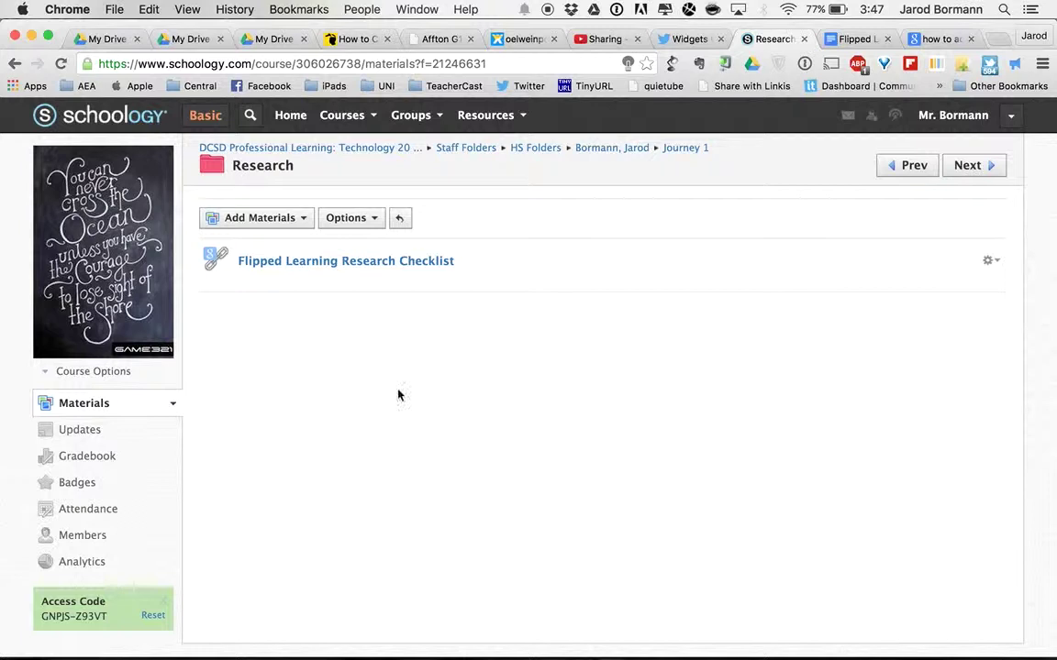
Step: Scroll through the embedded Flipped Learning Research Checklist doc, then return to the staff folder
{"action": "left_click", "coordinate": [428, 266]}
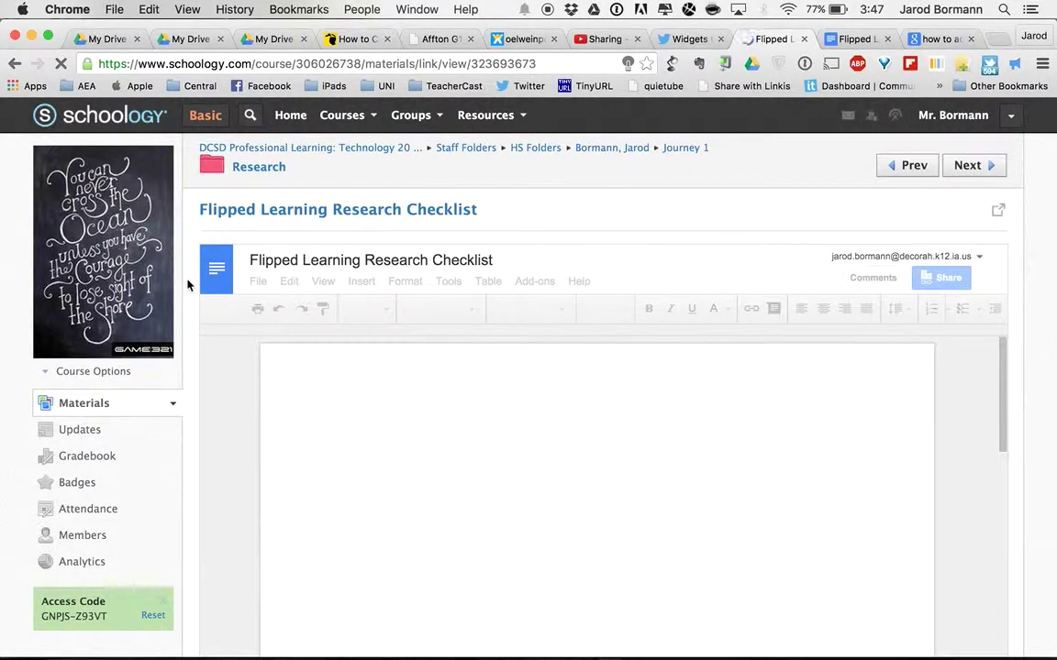
{"action": "scroll", "coordinate": [187, 285], "scroll_direction": "down", "scroll_amount": 1}
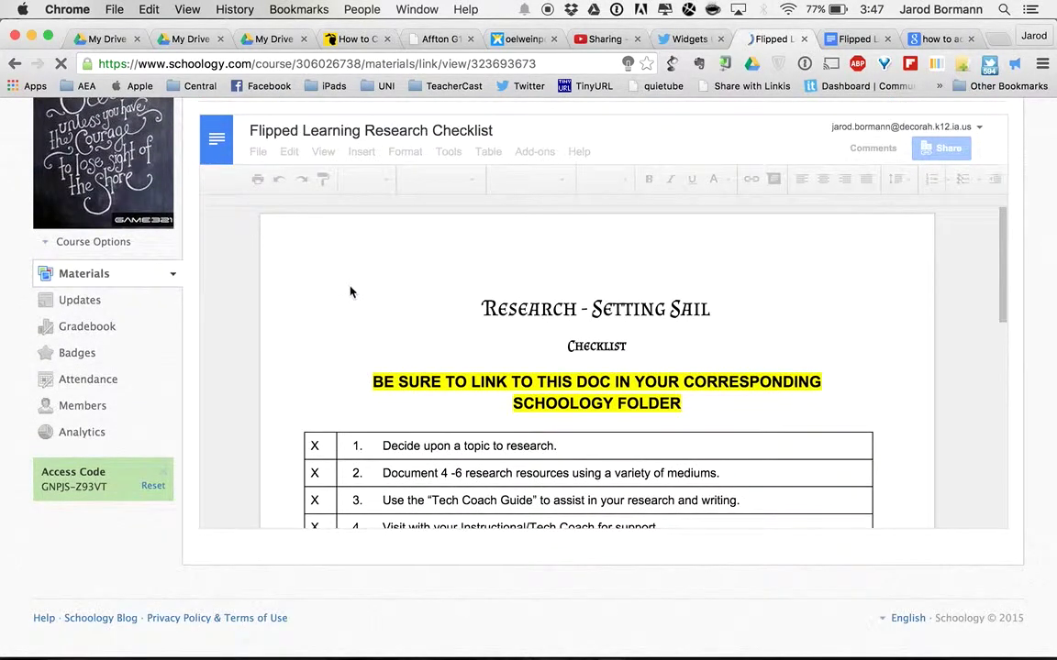
{"action": "scroll", "coordinate": [350, 293], "scroll_direction": "down", "scroll_amount": 1}
{"action": "scroll", "coordinate": [350, 293], "scroll_direction": "down", "scroll_amount": 3}
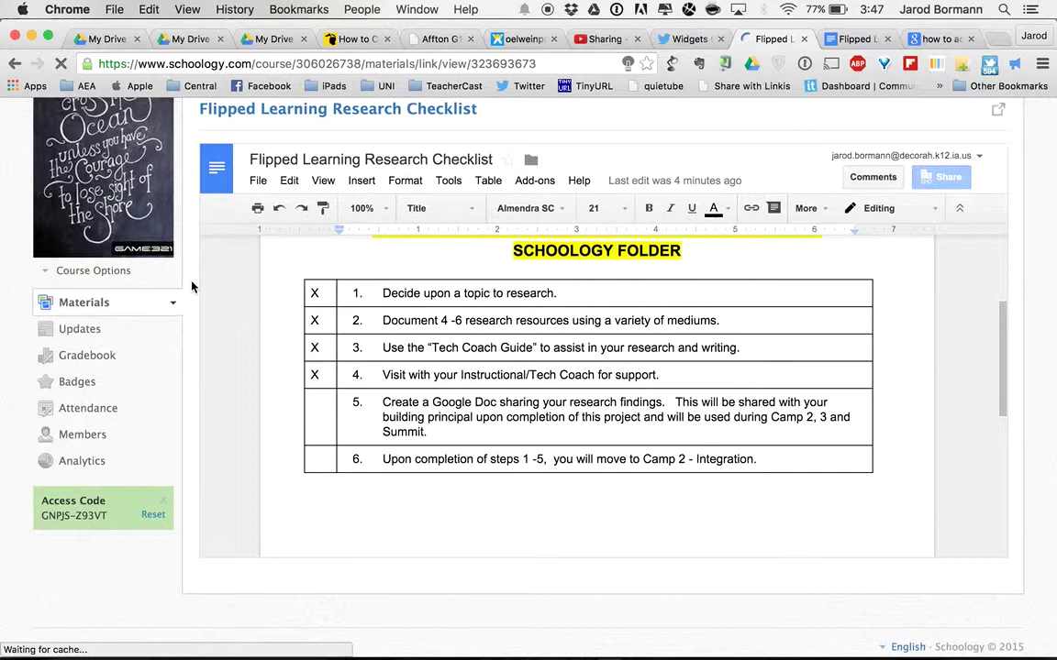
{"action": "scroll", "coordinate": [192, 286], "scroll_direction": "up", "scroll_amount": 2}
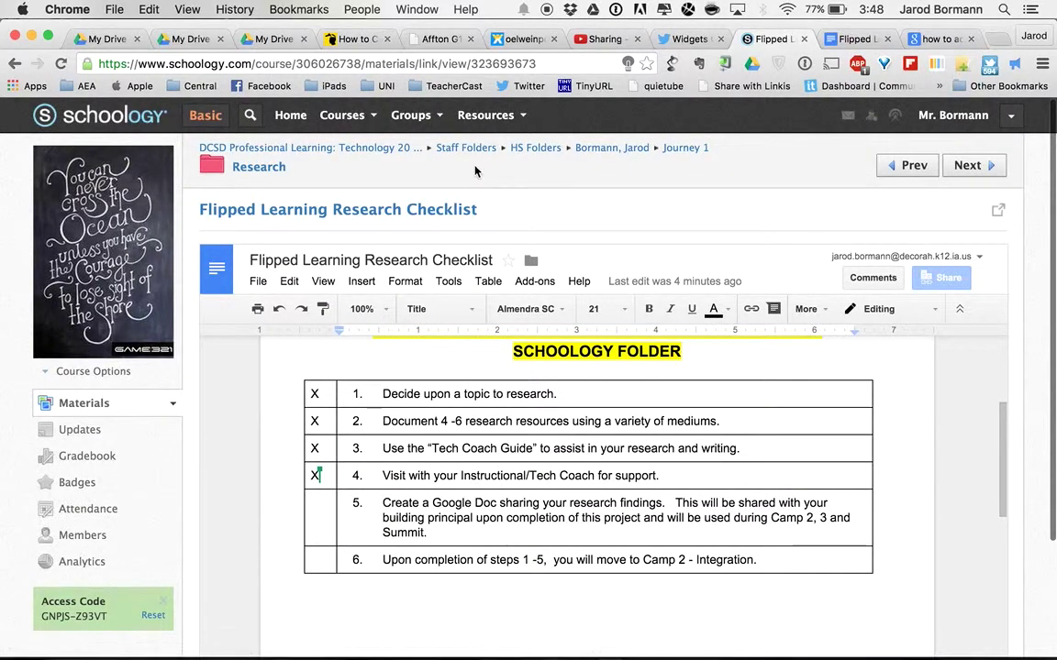
{"action": "left_click", "coordinate": [609, 151]}
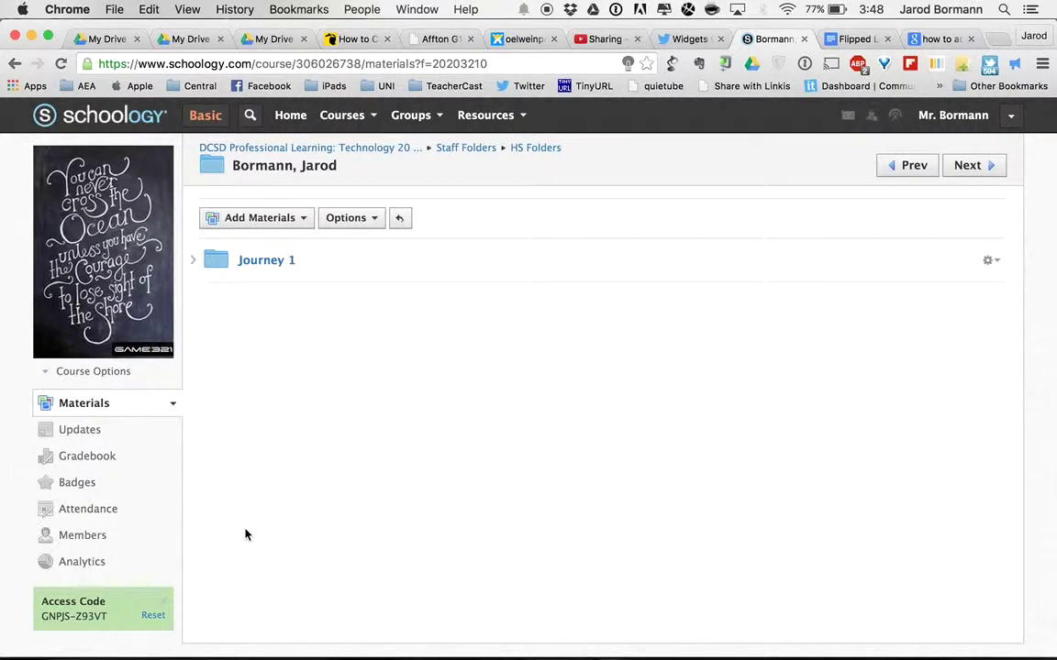
Step: Expand Journey 1 and Research to confirm the checklist link, then open the Research folder
{"action": "left_click", "coordinate": [191, 267]}
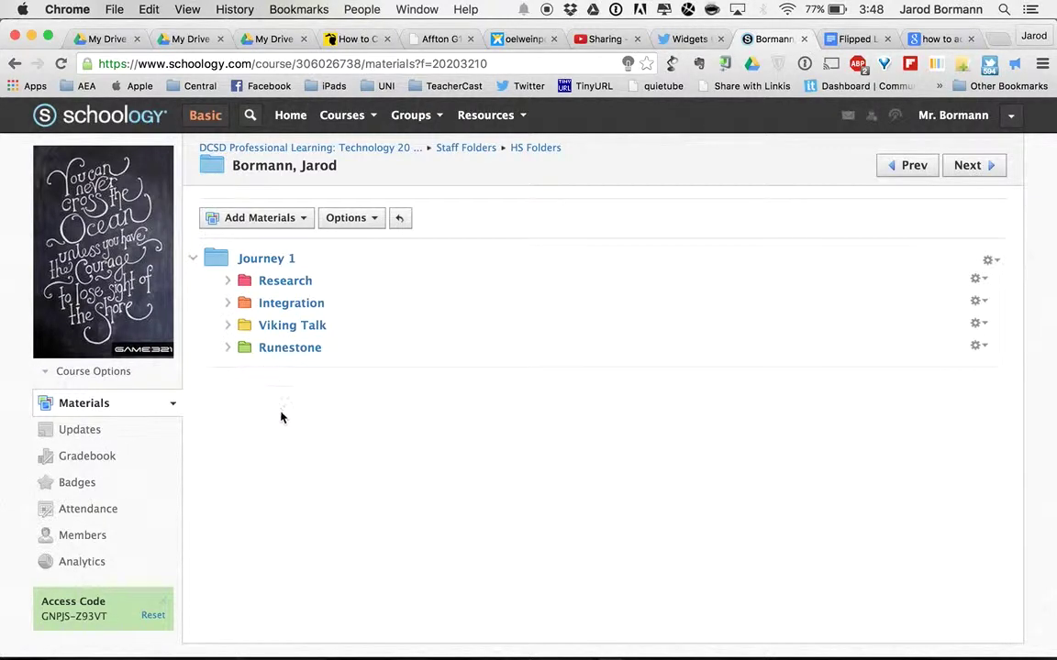
{"action": "left_click", "coordinate": [228, 281]}
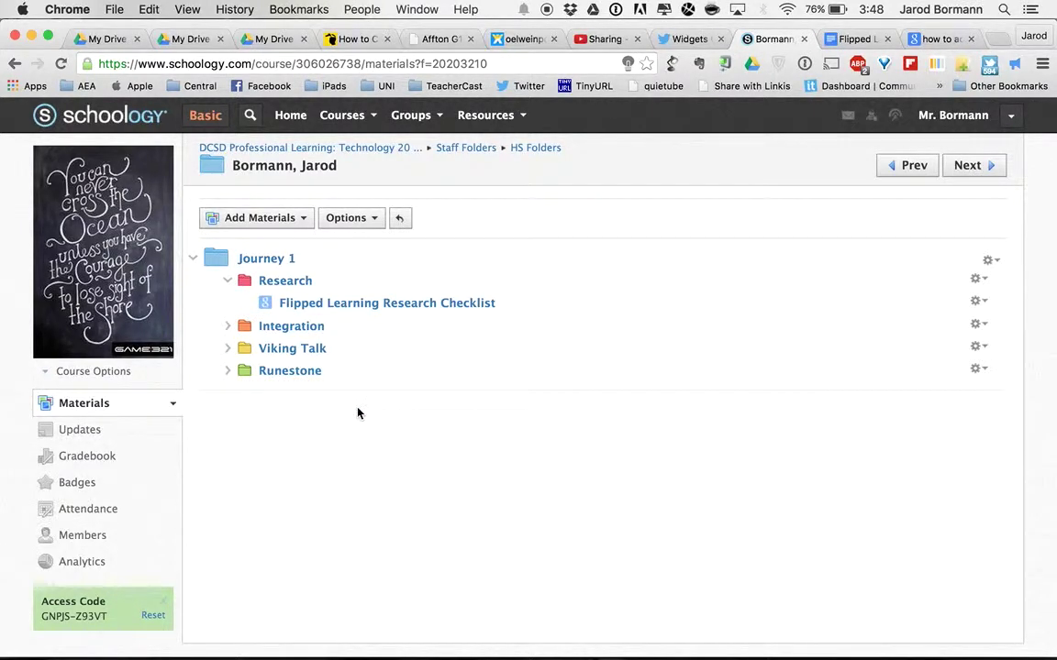
{"action": "left_click", "coordinate": [295, 284]}
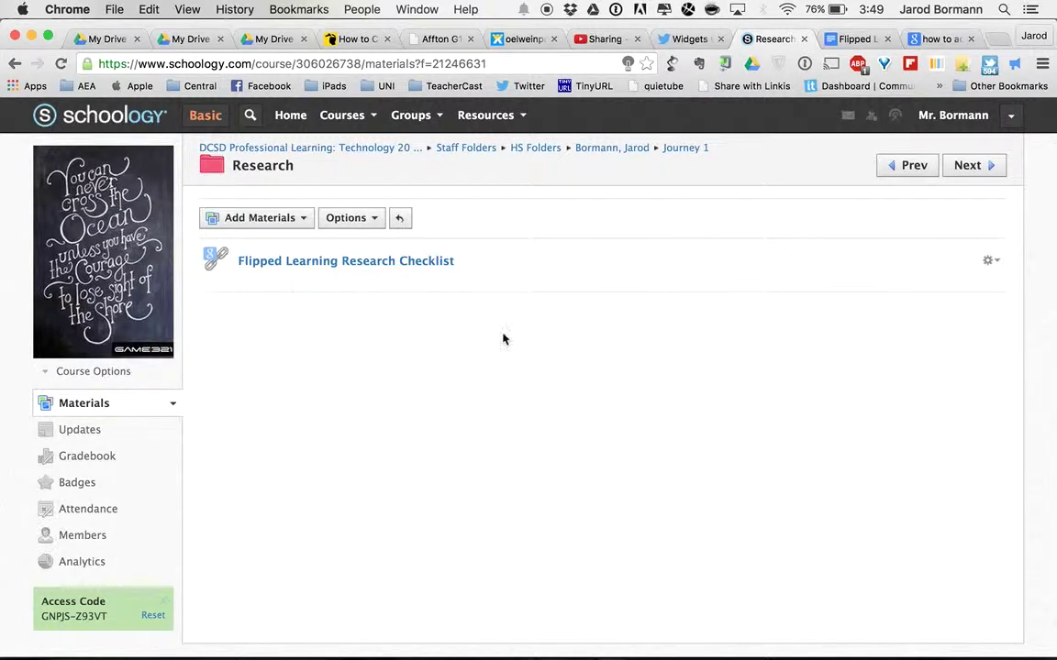
{"action": "mouse_move", "coordinate": [588, 301]}
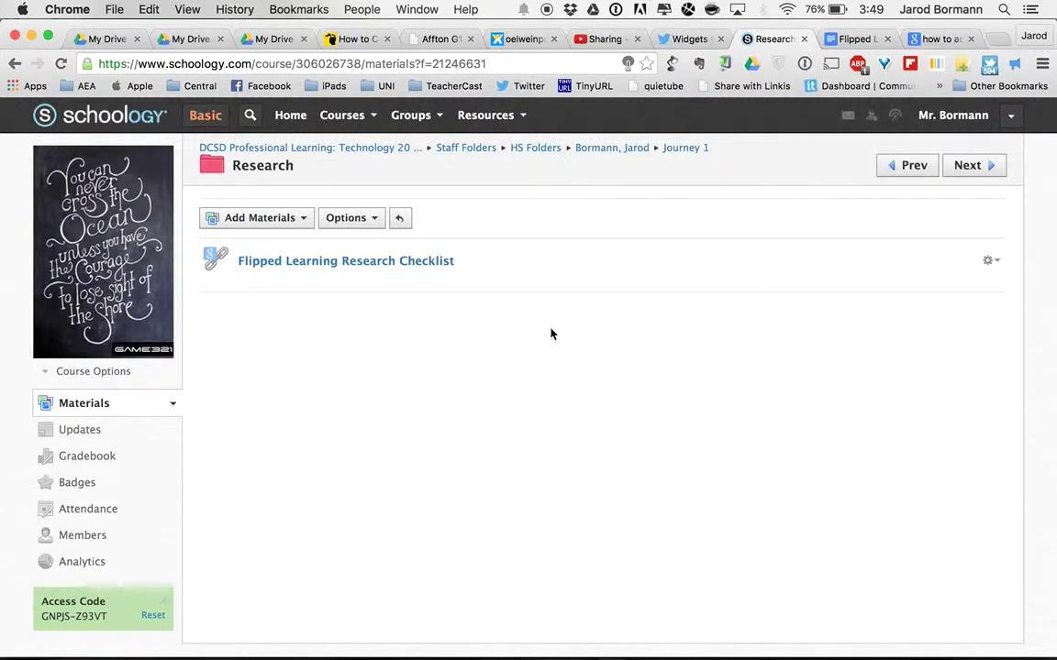